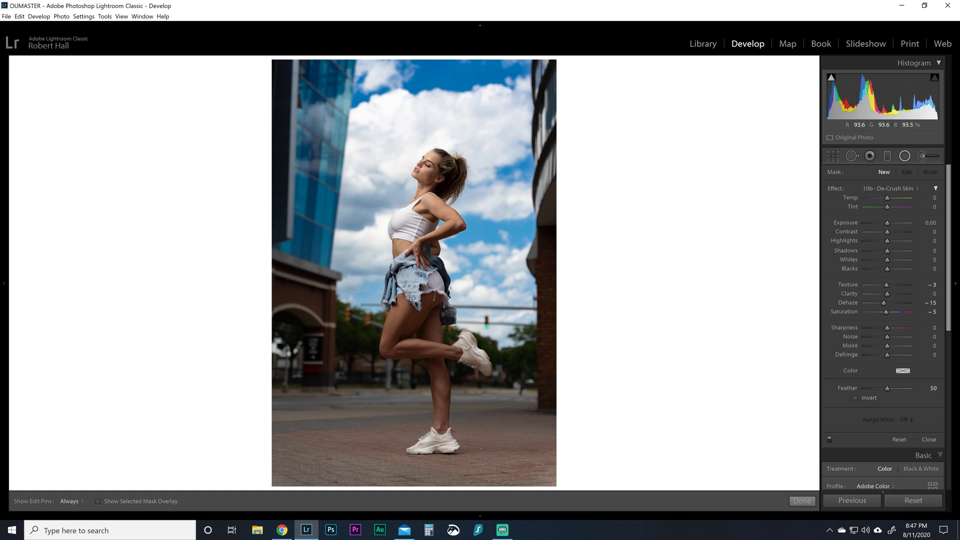
Try the brush, graduated and radial filter tools, then raise global Exposure to +0.10.
click(921, 156)
click(886, 156)
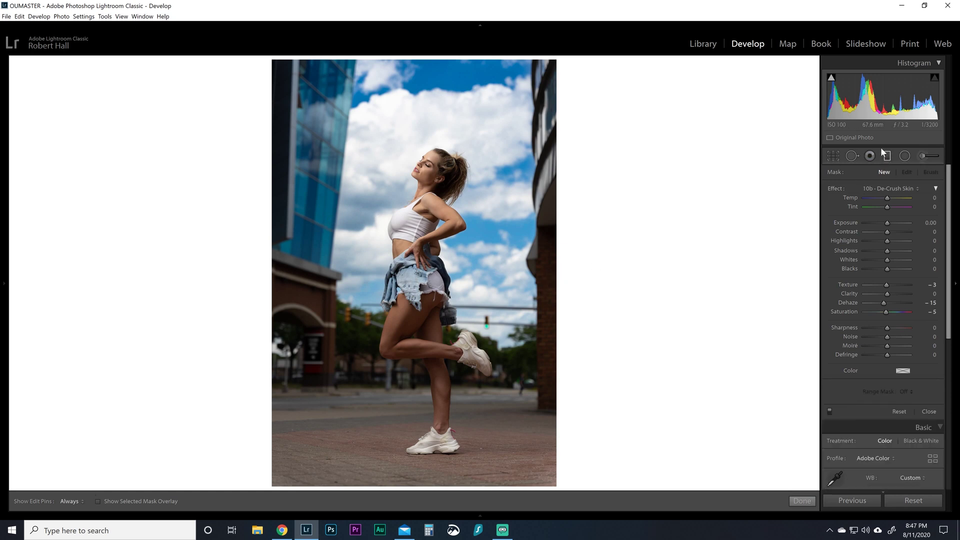
click(852, 157)
drag(387, 190, 453, 263)
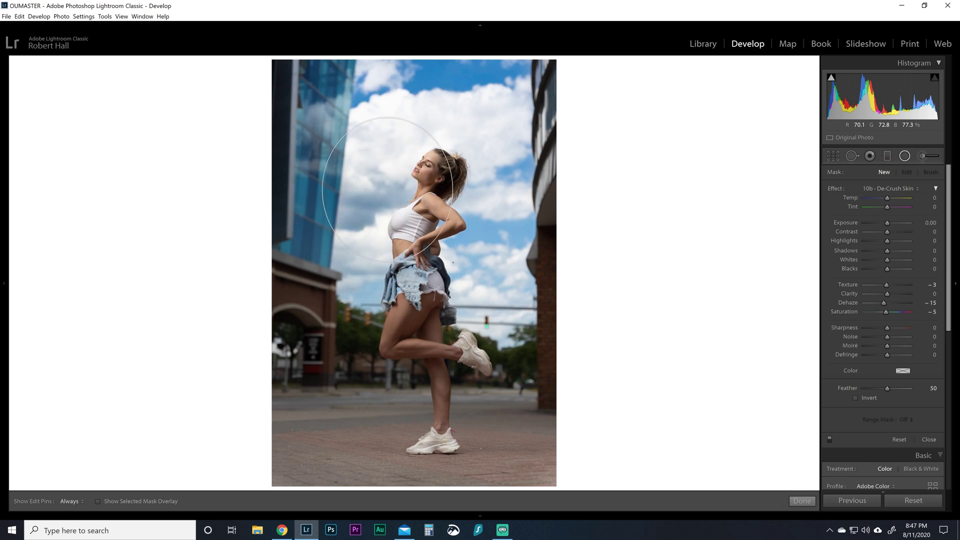
key(shift+m)
mouse_move(888, 272)
mouse_down()
mouse_move(906, 271)
mouse_move(861, 269)
mouse_move(889, 271)
mouse_up()
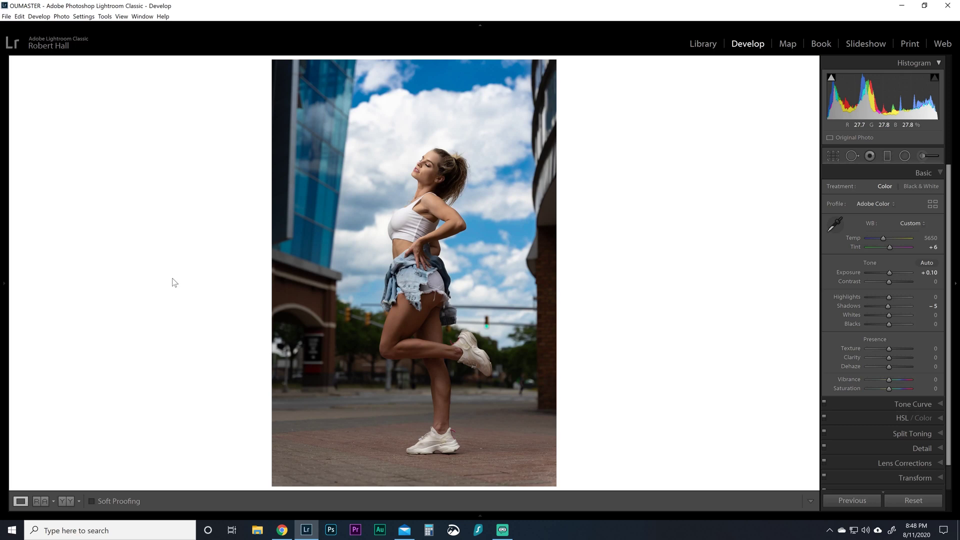
Switch Lightroom to full-screen mode with Shift+F so the photo displays larger.
key(shift+f)
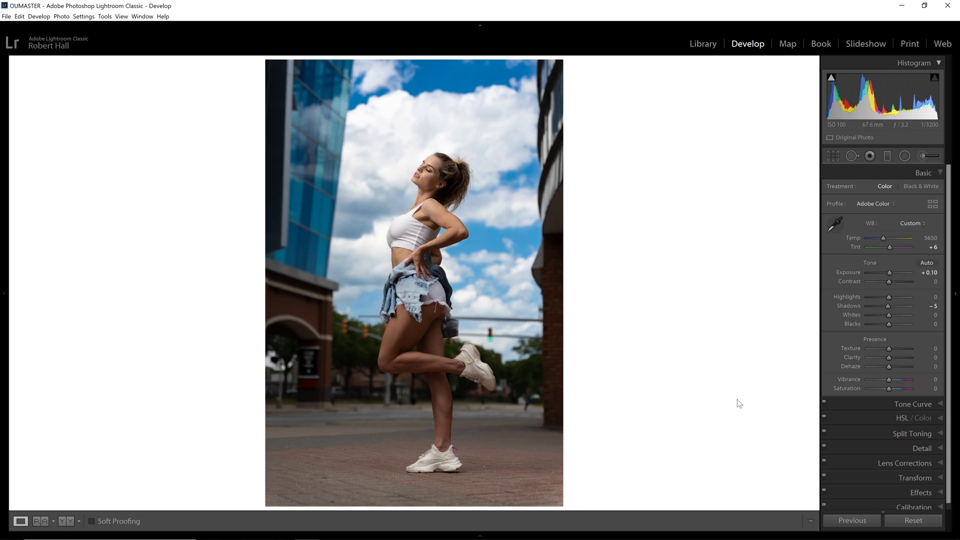
Draw a tall radial filter centred on the model's body with Saturation 100.
click(905, 156)
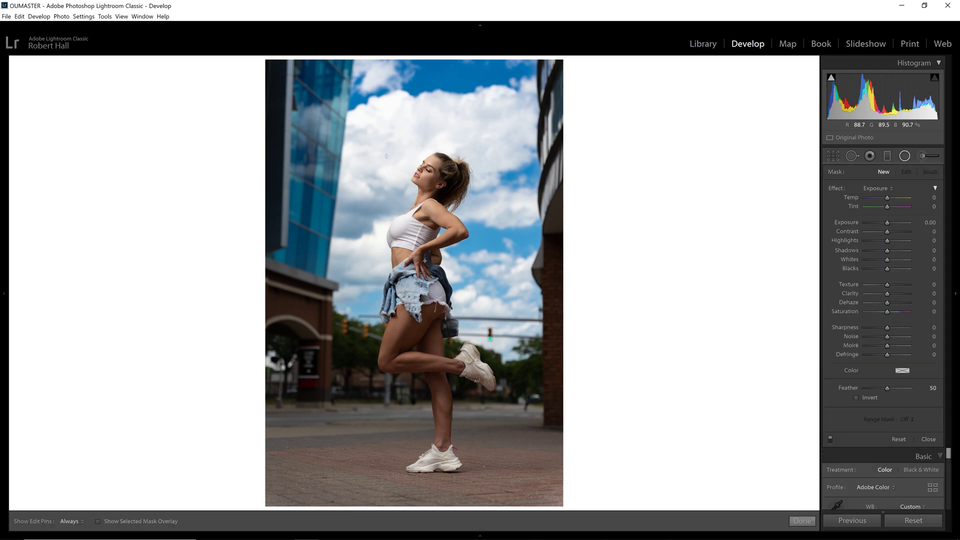
drag(386, 156, 455, 323)
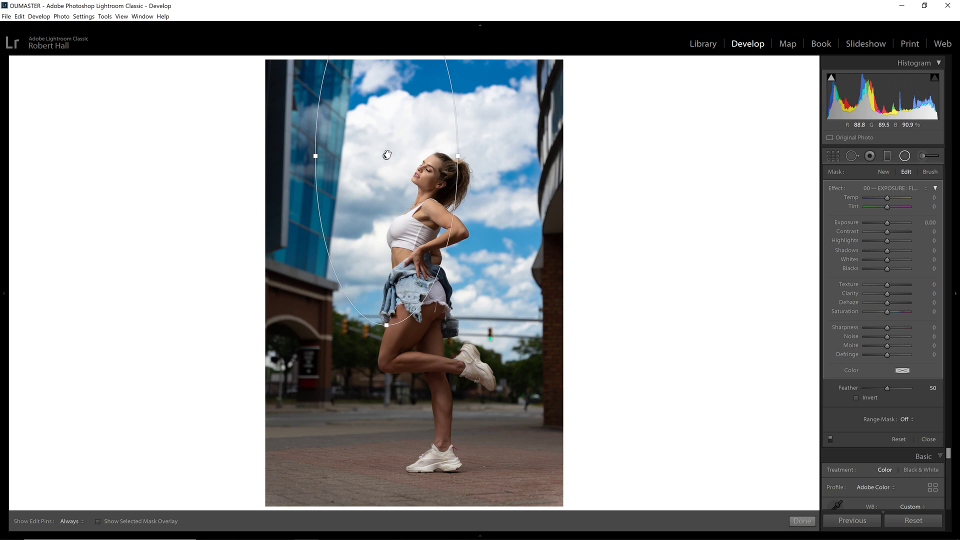
drag(386, 156, 428, 293)
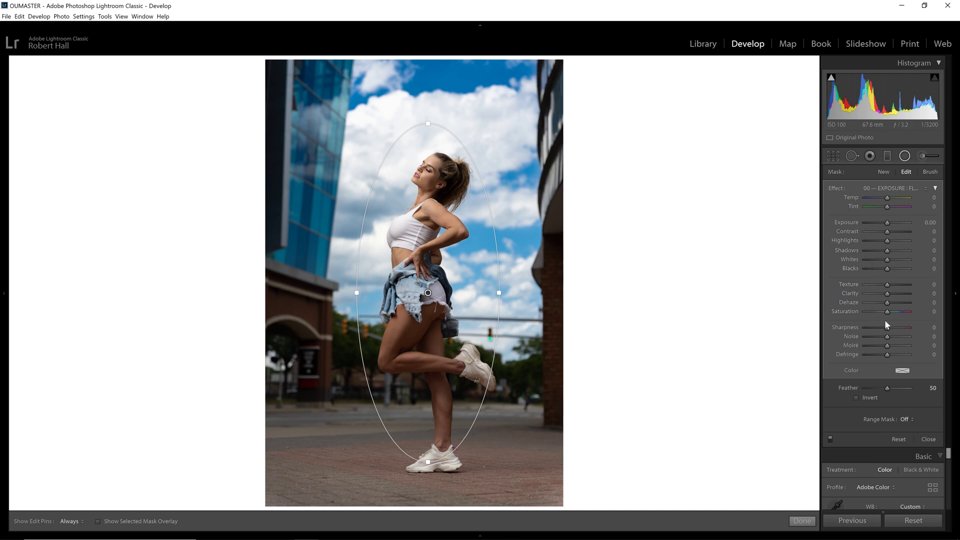
drag(886, 313, 955, 316)
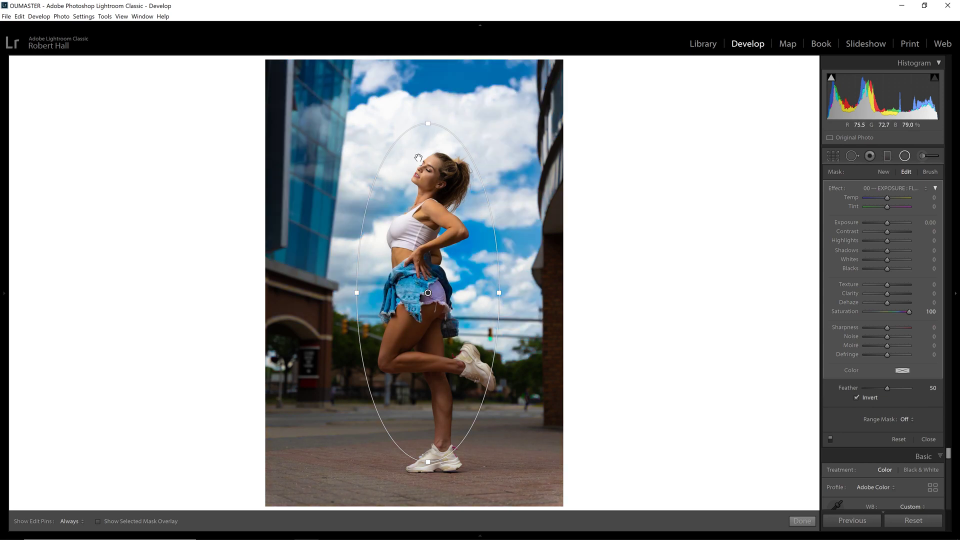
Change the radial filter's Range Mask type from Off to Color.
drag(428, 123, 428, 122)
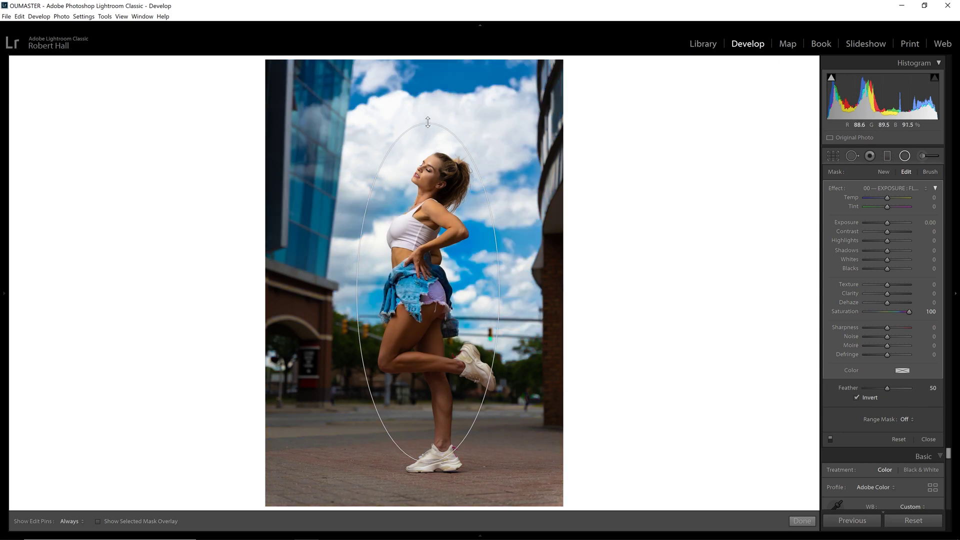
click(905, 420)
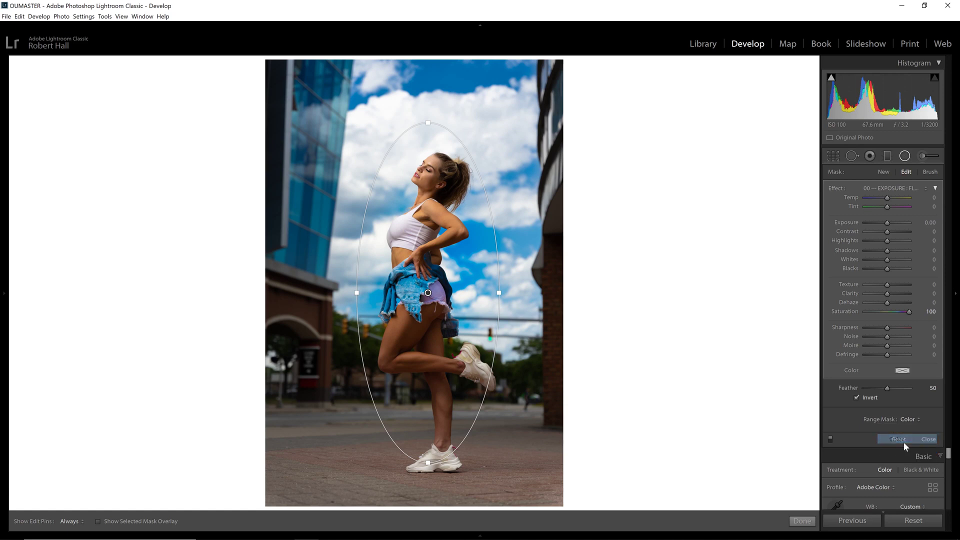
Apply a Color range mask sampled from the skin on the model's thigh.
click(904, 442)
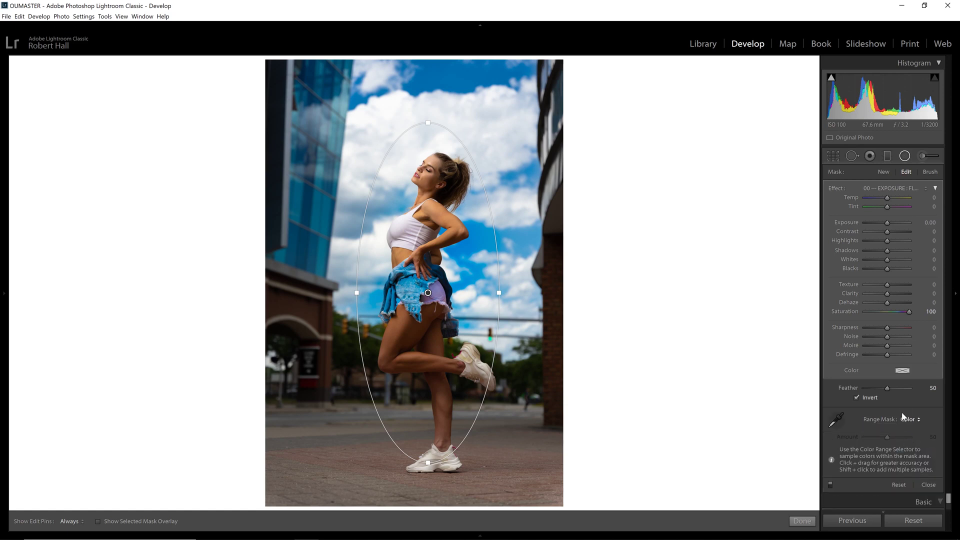
click(836, 421)
click(397, 323)
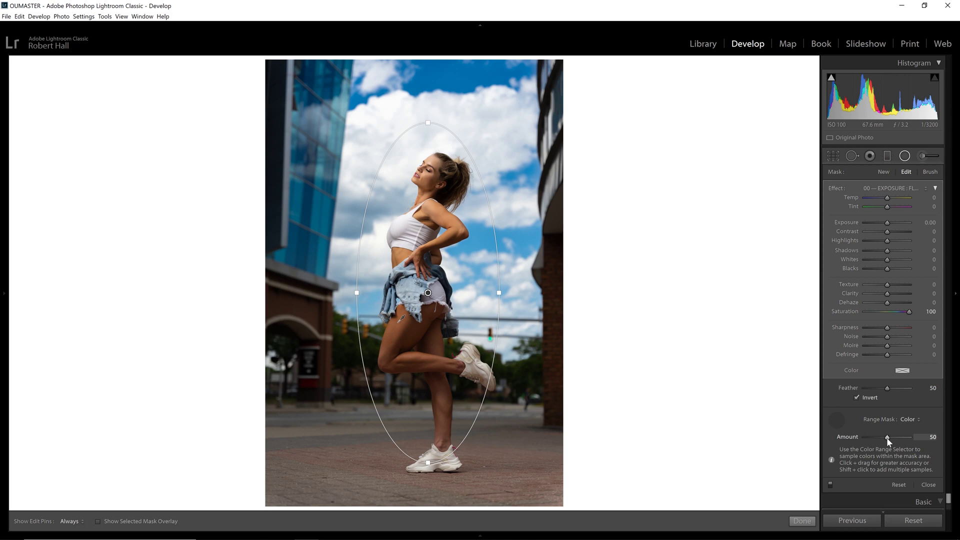
Preview the grayscale mask while adjusting the range mask Amount down to 47.
key(alt)
alt+click(886, 437)
alt+click(886, 437)
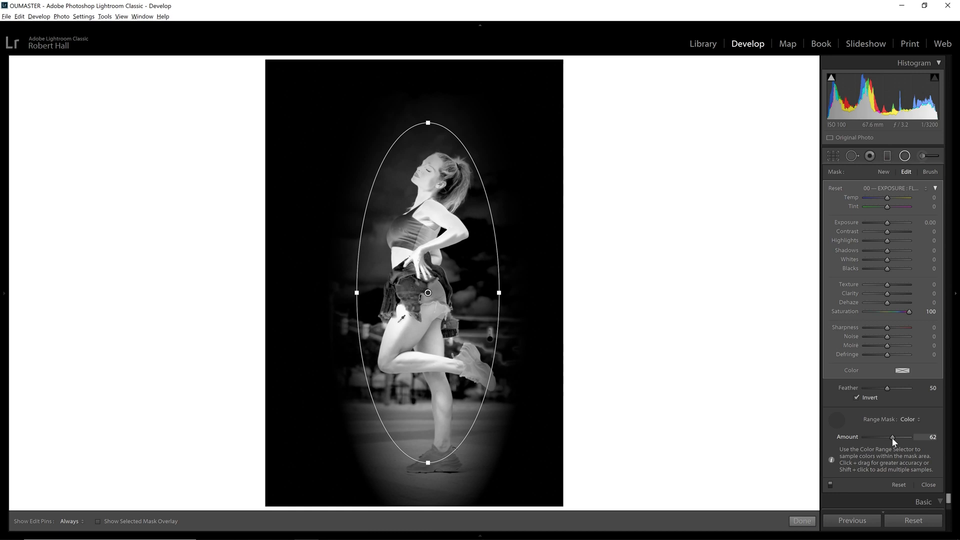
drag(892, 437, 893, 437)
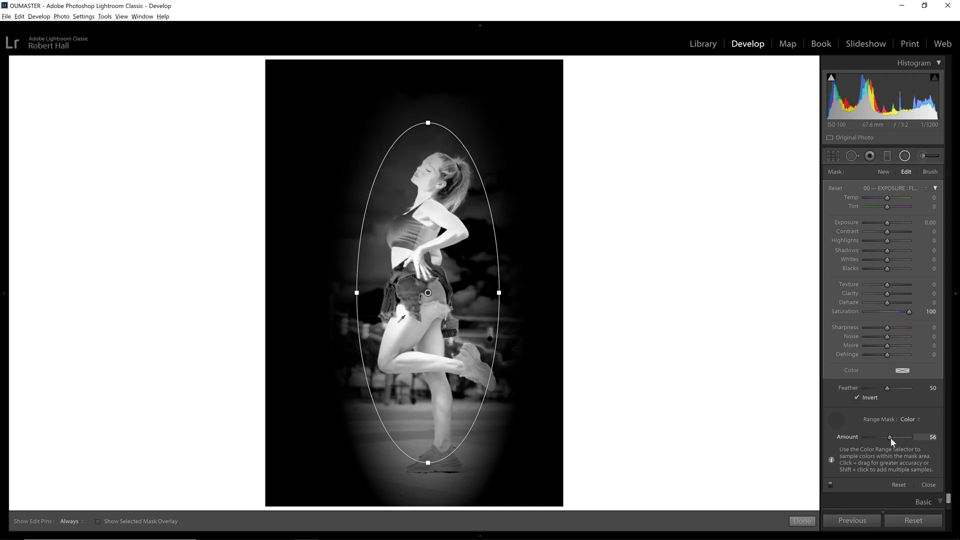
drag(890, 437, 885, 437)
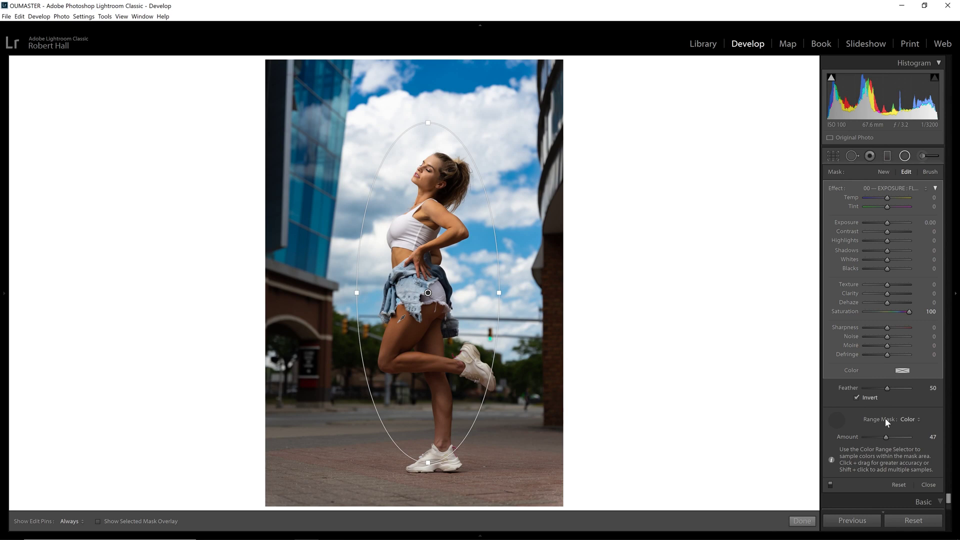
Resample the skin colour from a small thigh patch and preview the black-and-white mask.
click(843, 421)
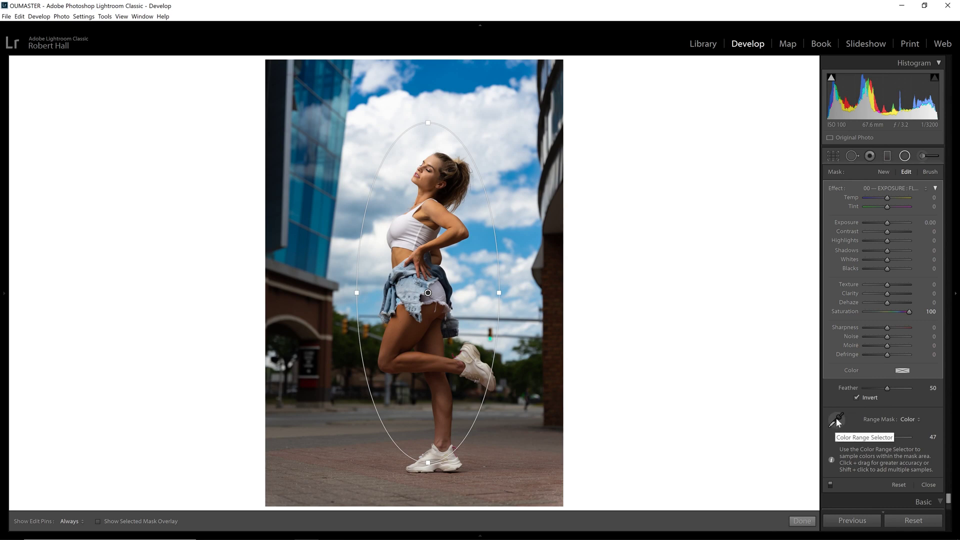
click(837, 422)
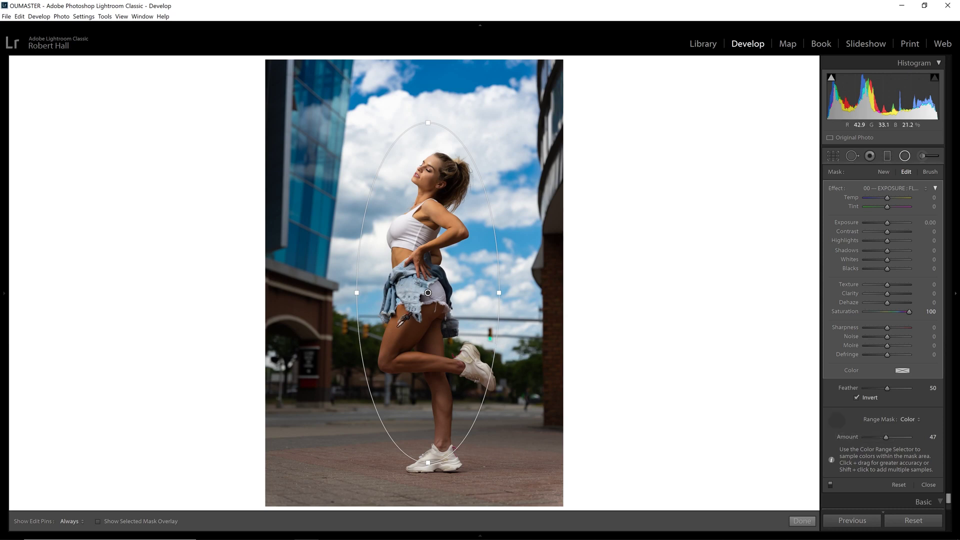
click(401, 323)
drag(398, 319, 409, 334)
mouse_move(409, 334)
mouse_down()
mouse_move(403, 326)
mouse_move(410, 334)
mouse_up()
drag(410, 333, 410, 335)
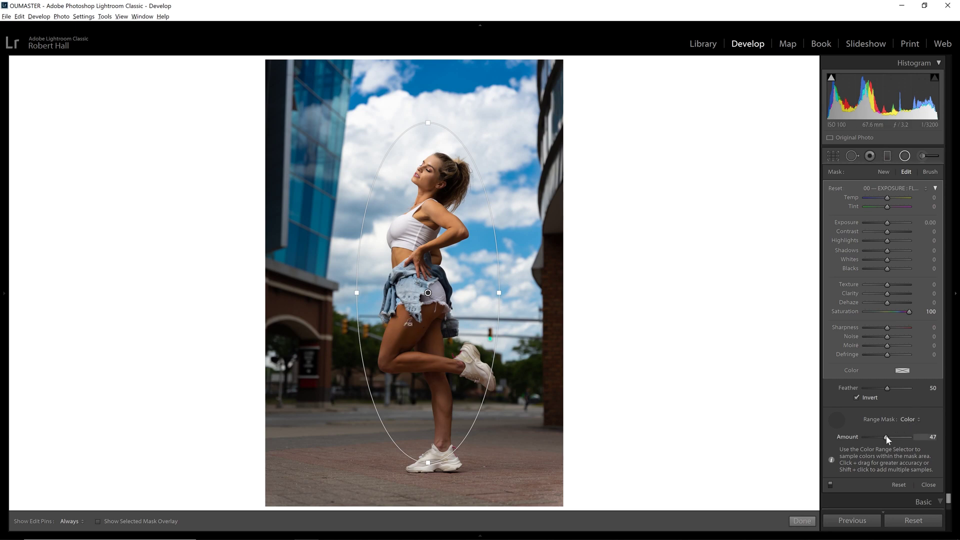
click(833, 418)
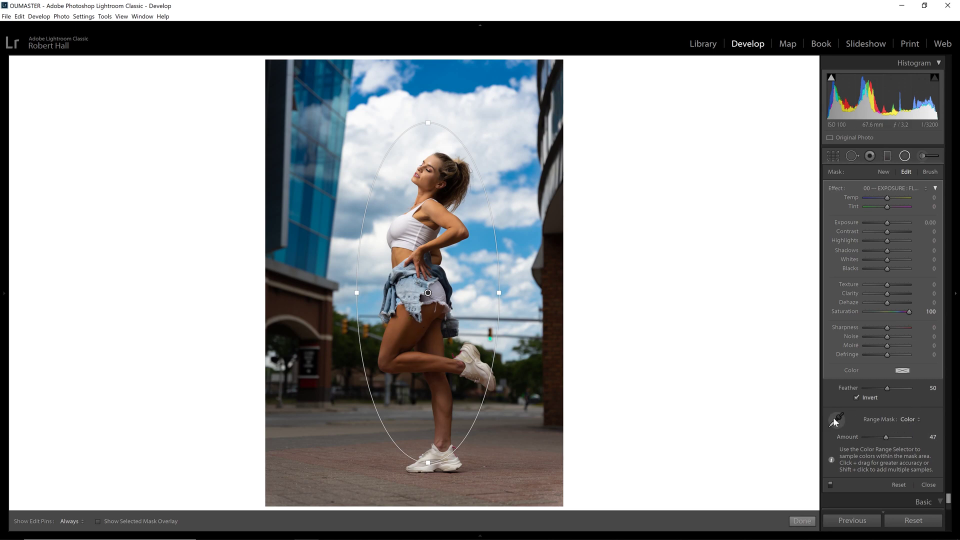
alt+click(886, 436)
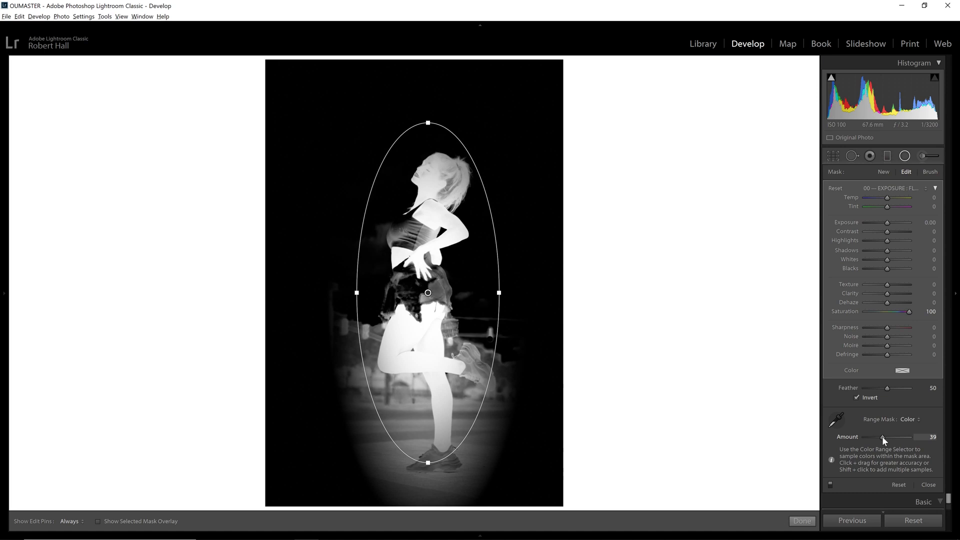
Lower the range mask Amount through 34 to 29 and return to the colour view.
drag(882, 436, 880, 437)
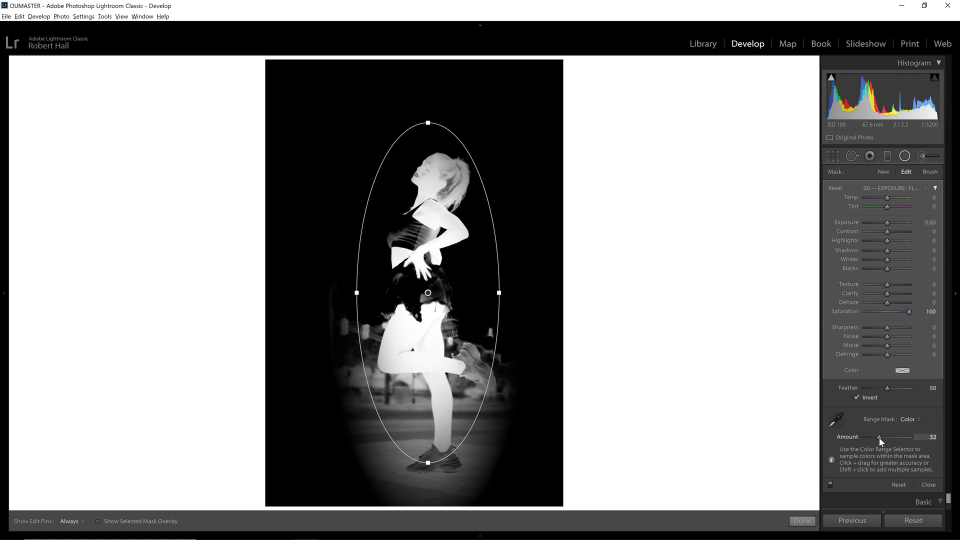
drag(878, 437, 877, 437)
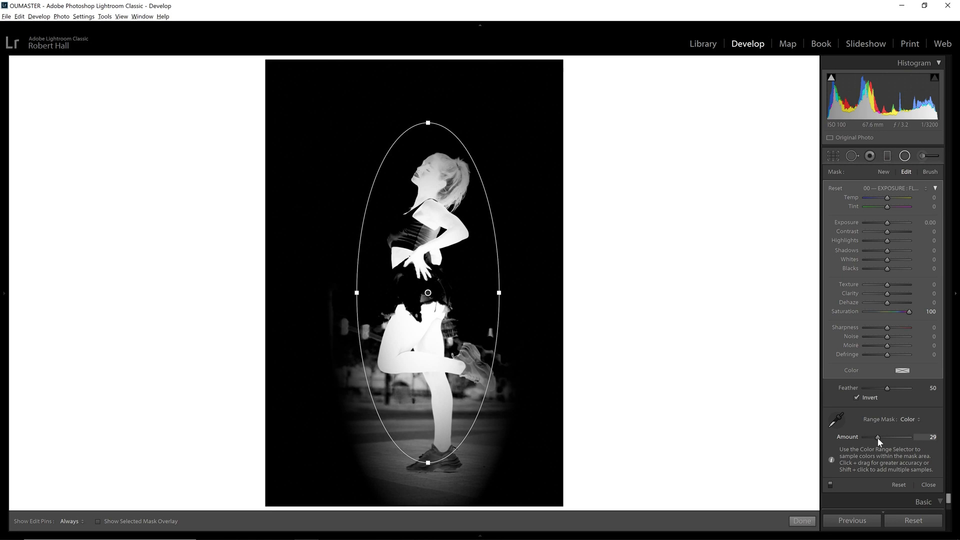
drag(878, 437, 877, 437)
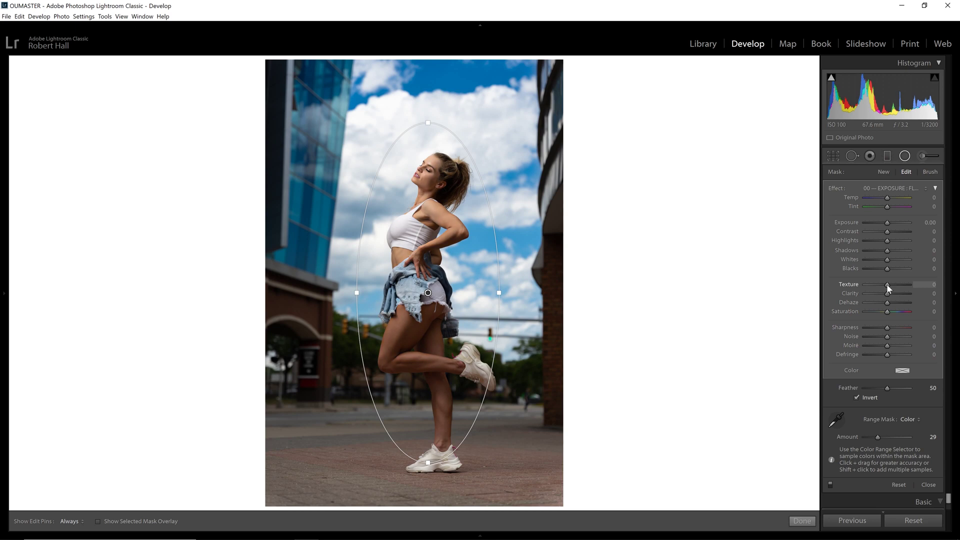
Set the filter's Texture to -40 and Exposure to 0.20 to soften and brighten skin.
drag(886, 284, 882, 284)
drag(877, 284, 877, 284)
drag(886, 222, 887, 223)
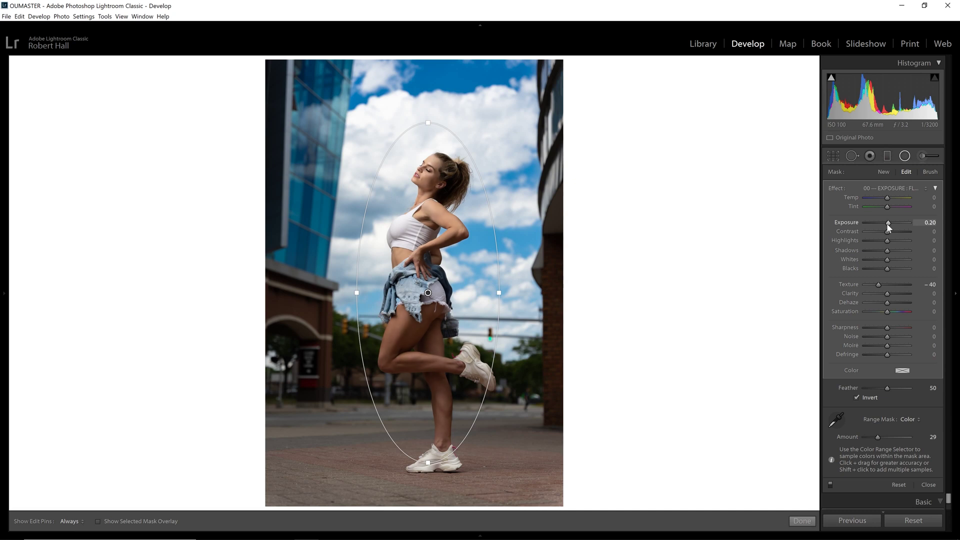
Check the skin range mask in black and white at Amount 29.
key(alt)
drag(878, 437, 878, 436)
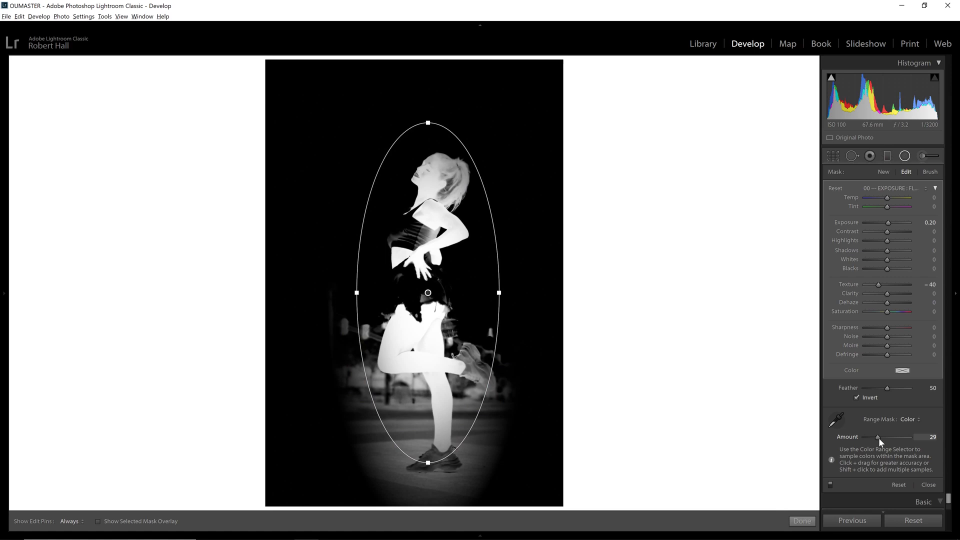
drag(877, 437, 878, 437)
drag(878, 437, 878, 437)
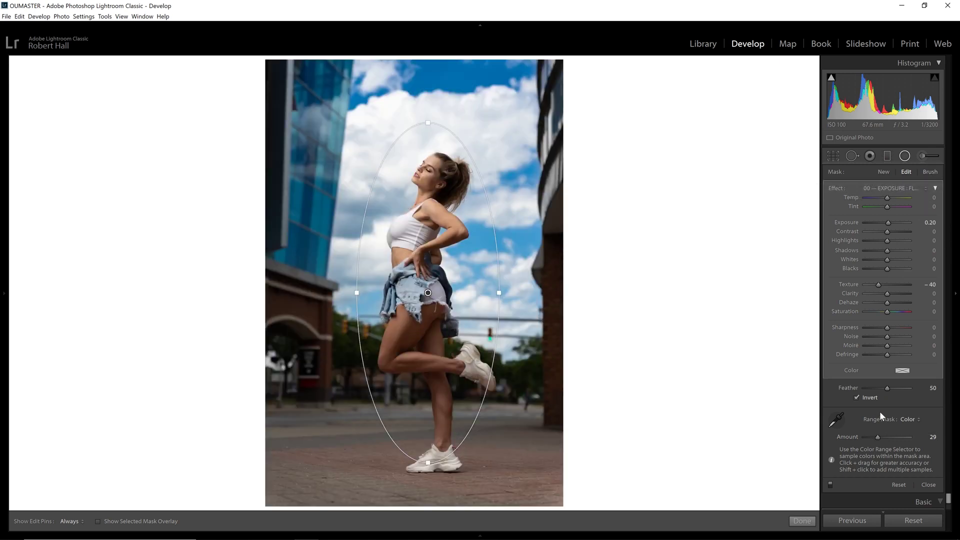
Erase the filter's softening from the background around the model's legs.
click(929, 173)
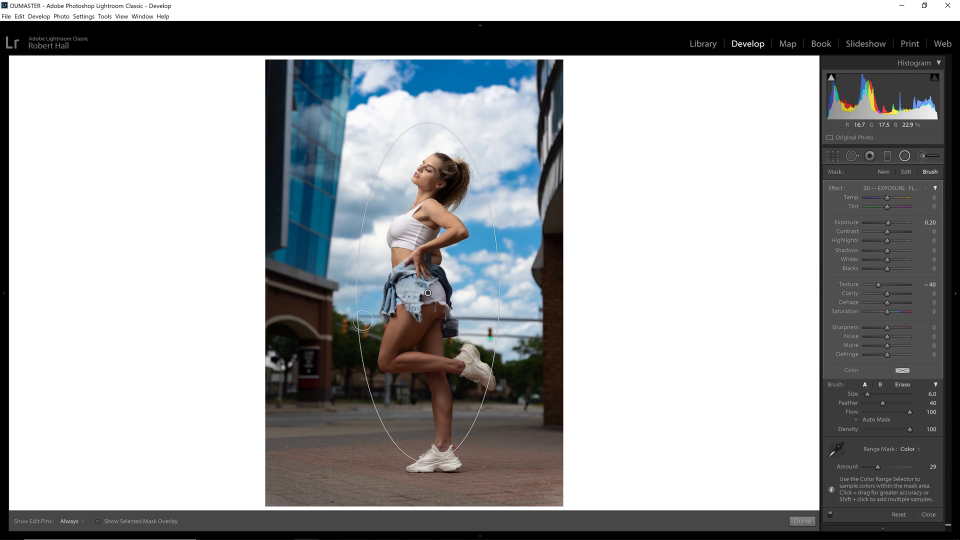
key(ctrl+z)
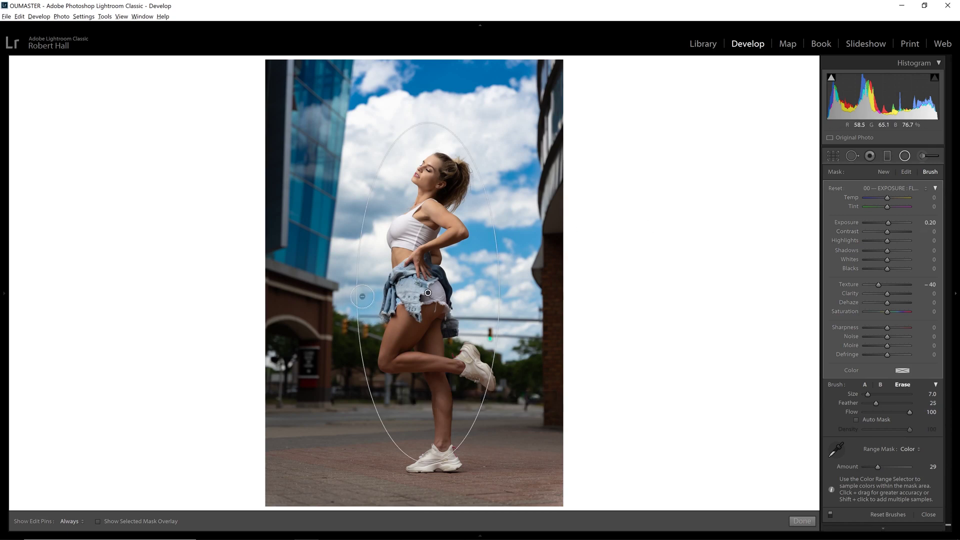
key(alt)
key(h)
mouse_move(362, 342)
mouse_down()
mouse_move(367, 383)
mouse_move(411, 399)
mouse_move(414, 437)
mouse_move(388, 480)
mouse_move(419, 491)
mouse_move(484, 480)
mouse_move(469, 441)
mouse_move(473, 407)
mouse_move(481, 472)
mouse_move(482, 437)
mouse_move(502, 467)
mouse_move(497, 443)
mouse_move(506, 438)
mouse_move(525, 472)
mouse_move(512, 420)
mouse_move(545, 463)
mouse_move(506, 406)
mouse_move(491, 327)
mouse_move(468, 310)
mouse_up()
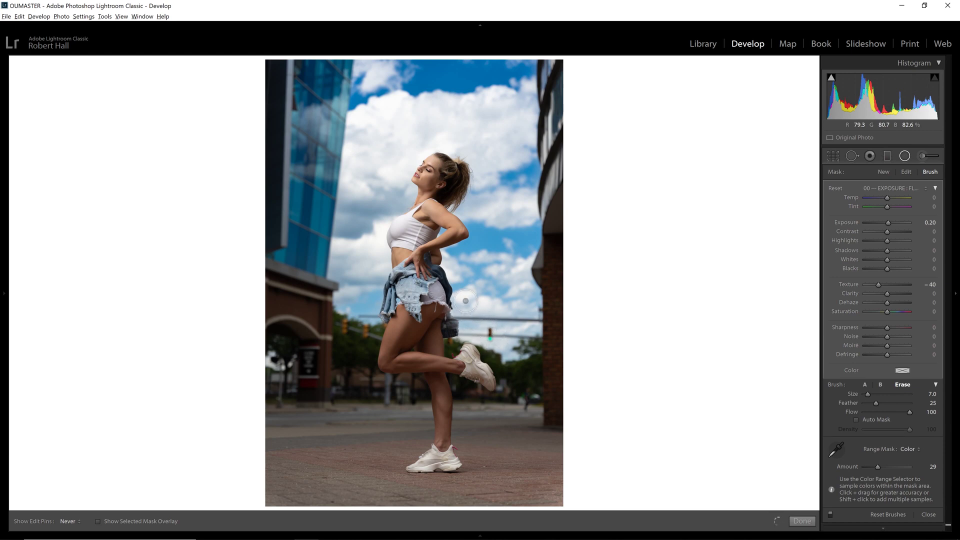
key(h)
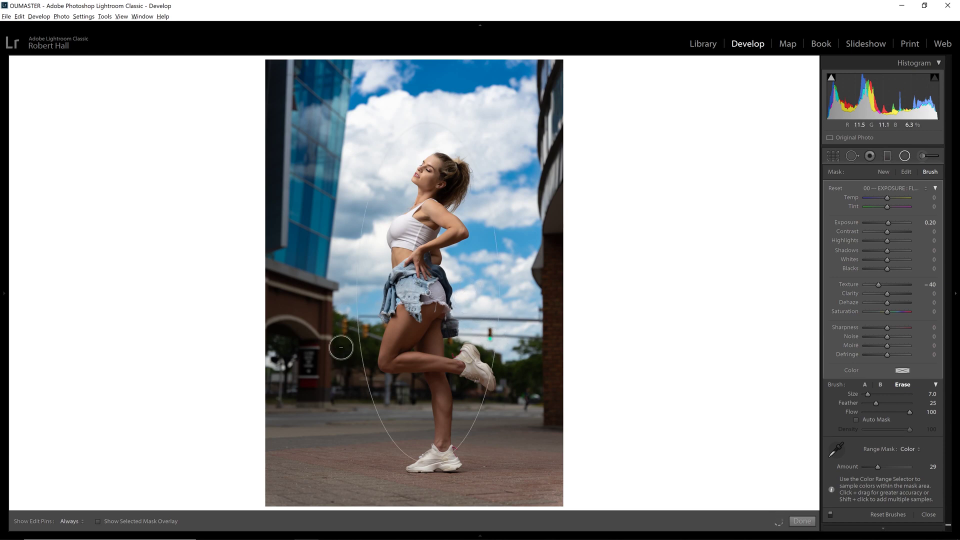
key(h)
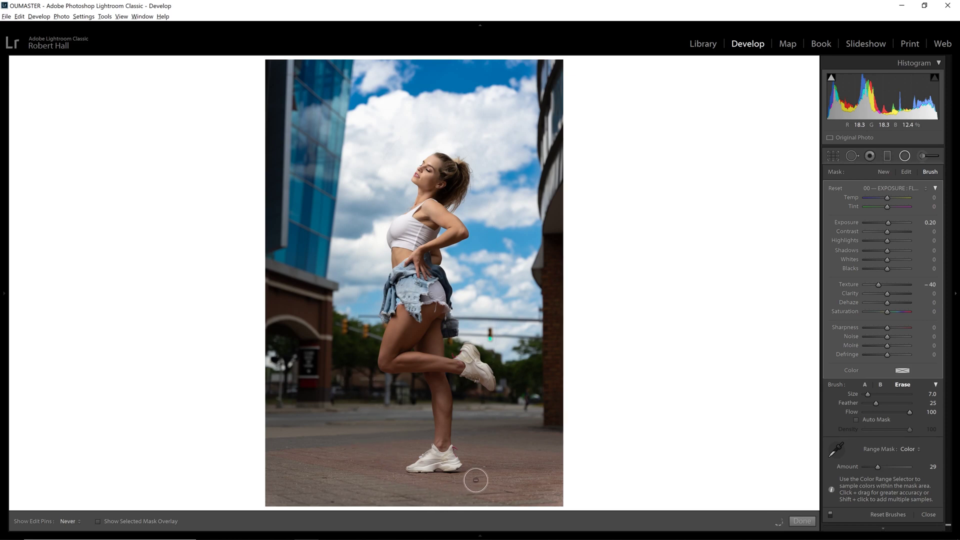
key(h)
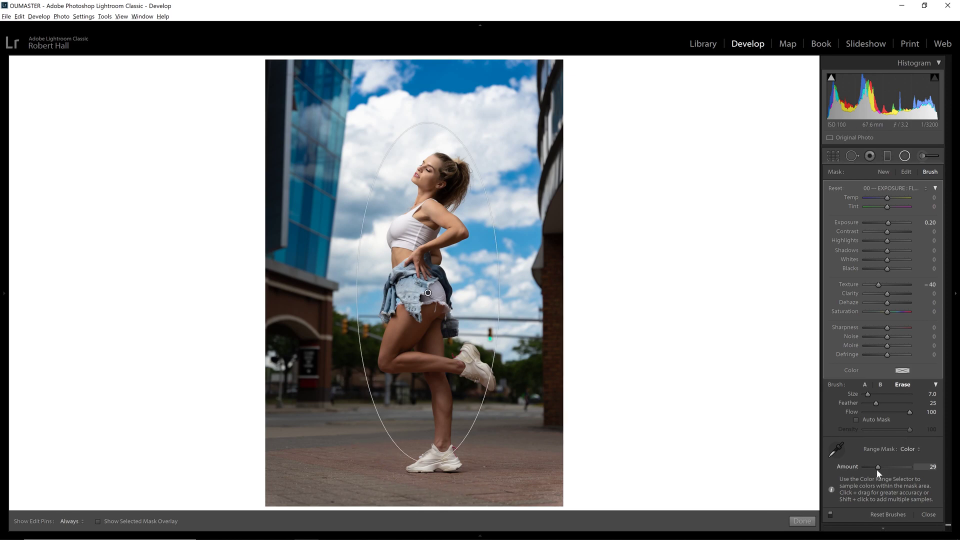
Erase stray background mask areas and set the colour range Amount to 20 while previewing.
alt+click(876, 469)
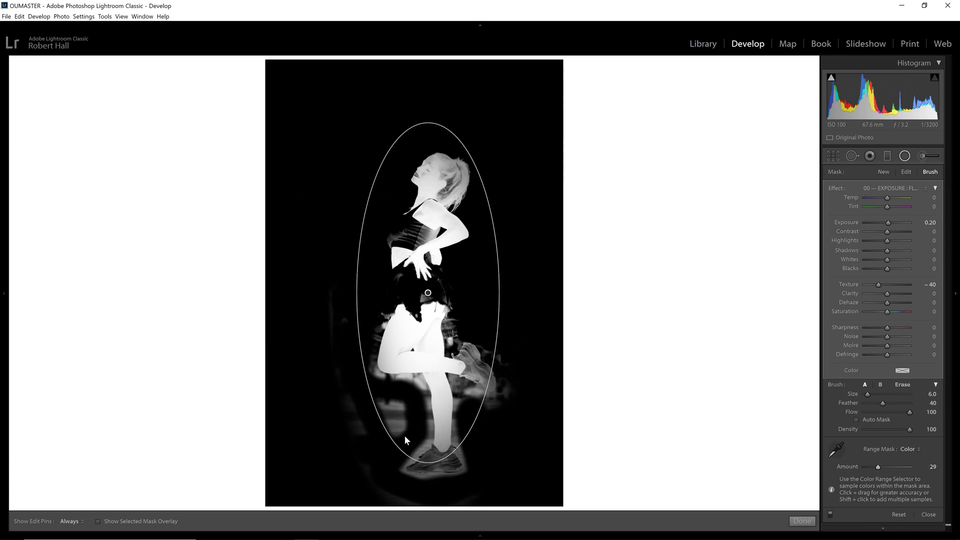
key(alt)
drag(475, 353, 475, 353)
key(h)
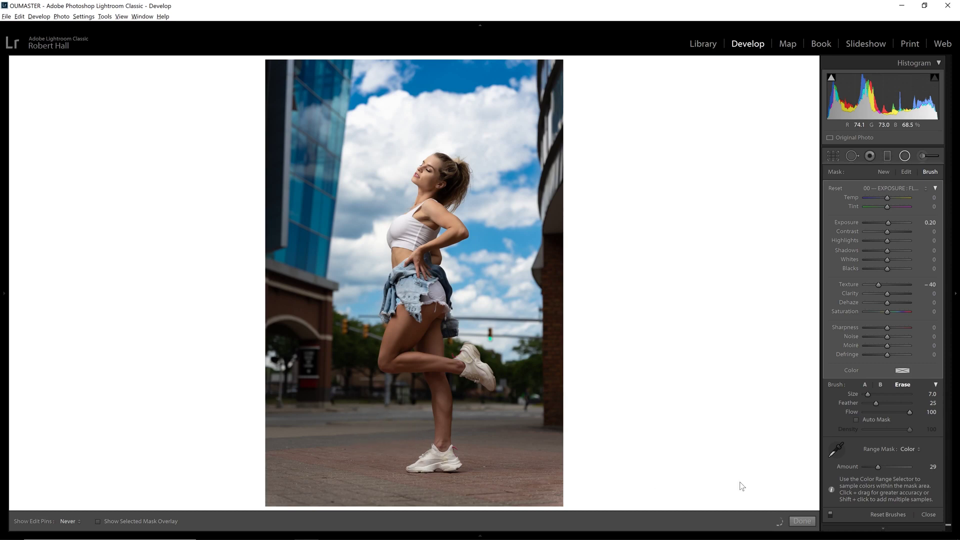
key(h)
key(alt)
alt+click(874, 467)
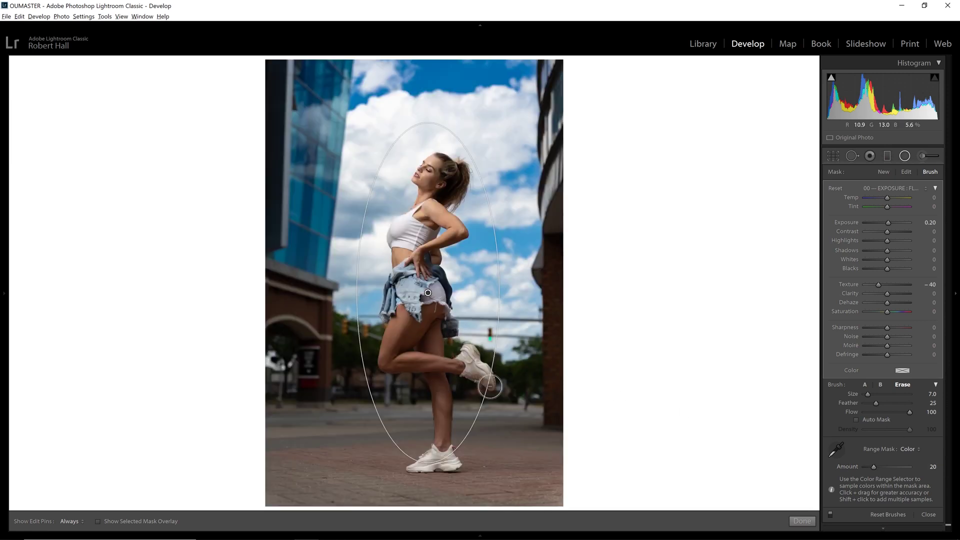
key(alt)
alt+click(874, 467)
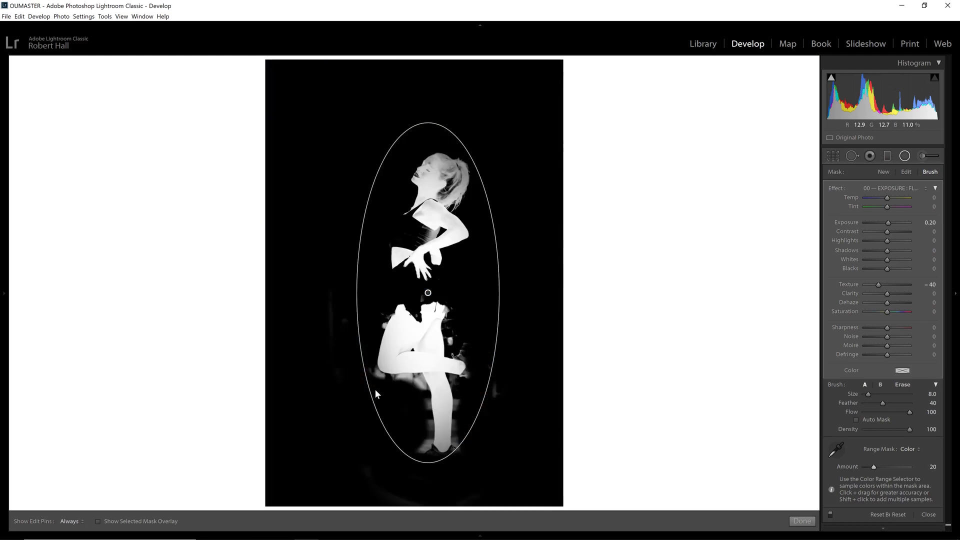
Recheck the filter outline and push the Texture softening to -100.
scroll(369, 380, down, 3)
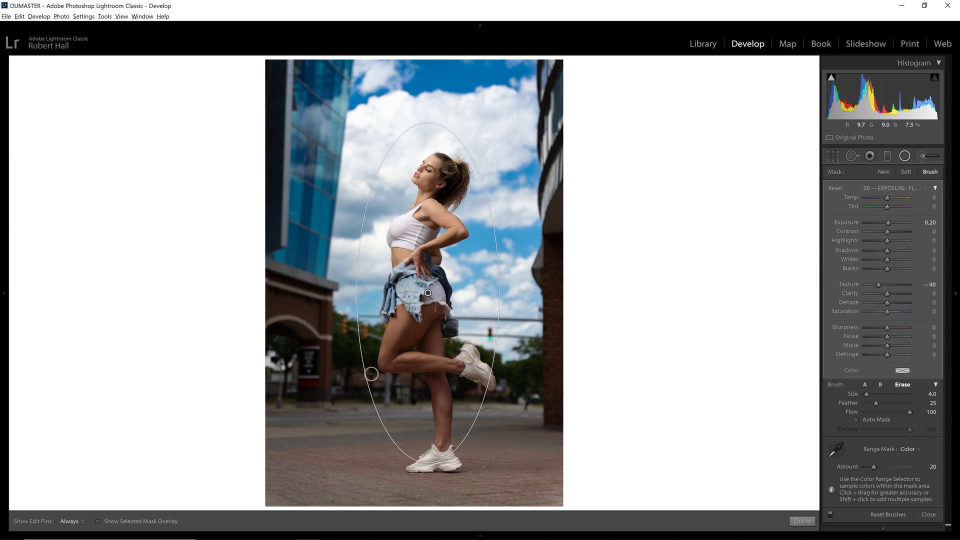
key(h)
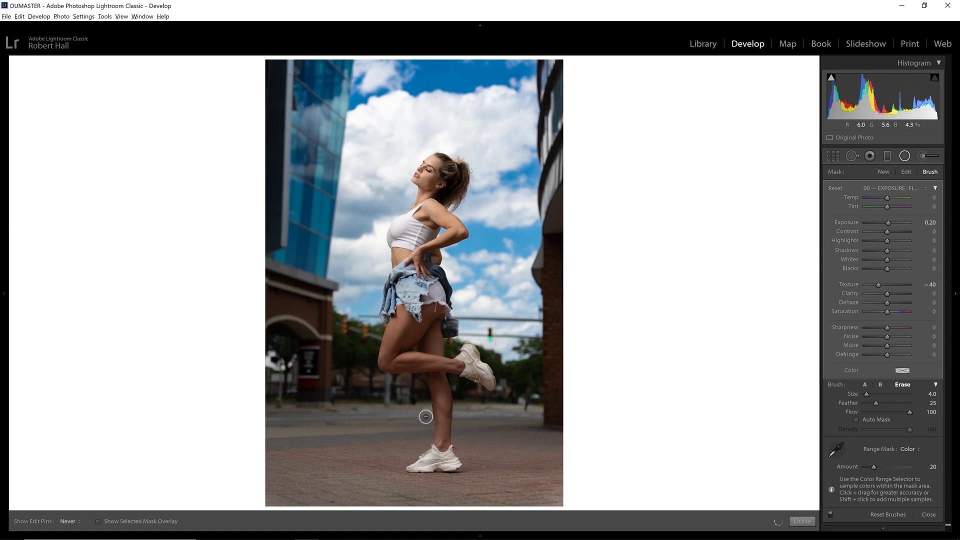
key(h)
key(alt)
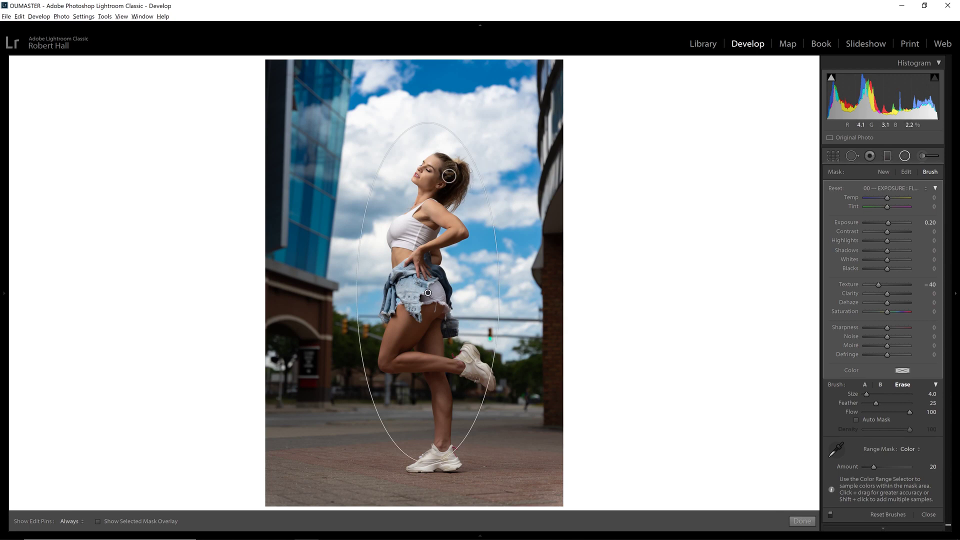
key(h)
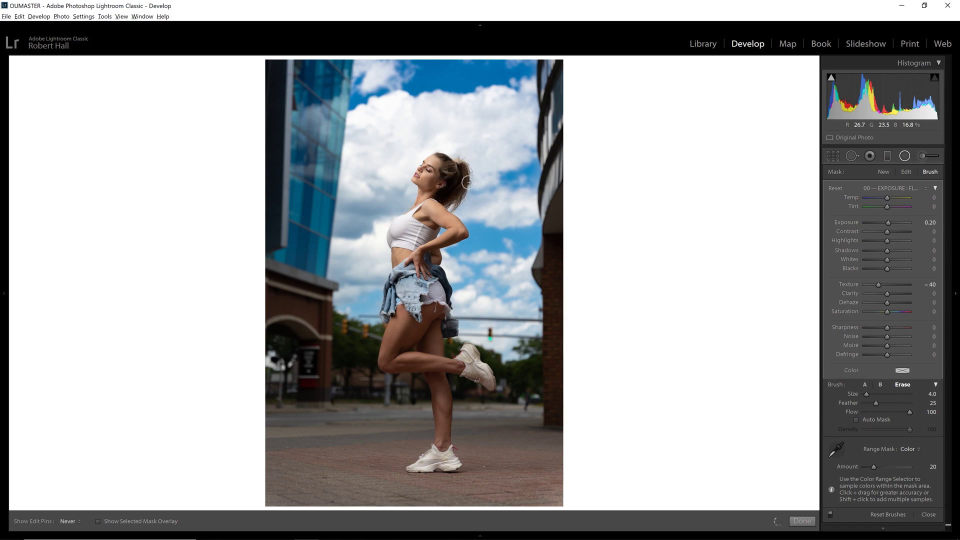
key(h)
drag(878, 284, 865, 285)
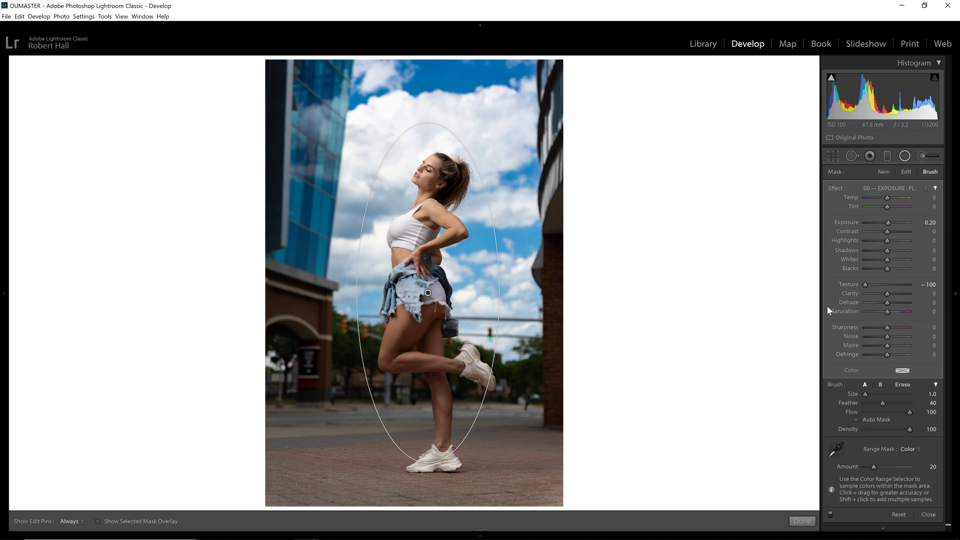
Ease the skin filter's Texture back from -100 to about -35 and start a new radial filter.
drag(864, 285, 869, 285)
drag(874, 286, 877, 284)
click(903, 156)
click(903, 156)
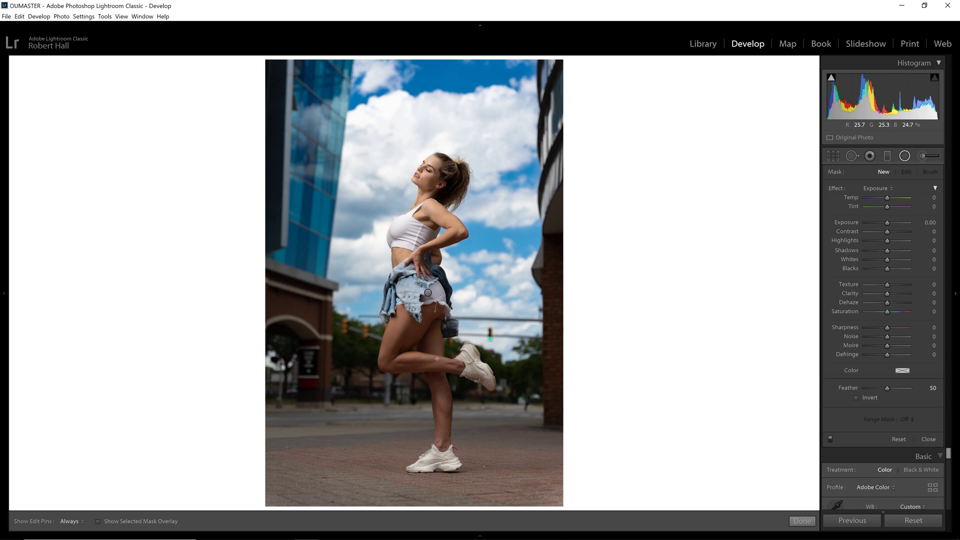
Draw a second radial filter on the thigh and move it down over the lower legs.
drag(416, 317, 416, 433)
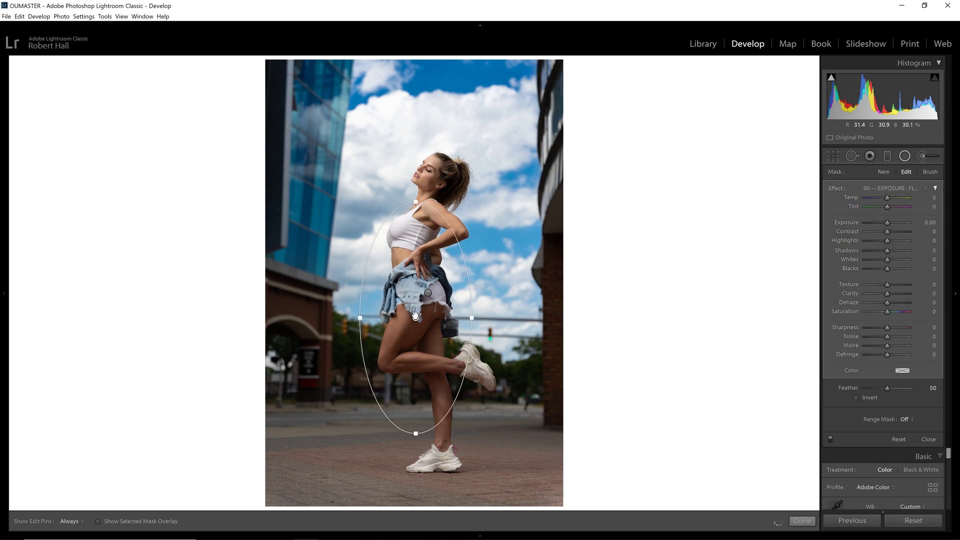
drag(415, 317, 421, 375)
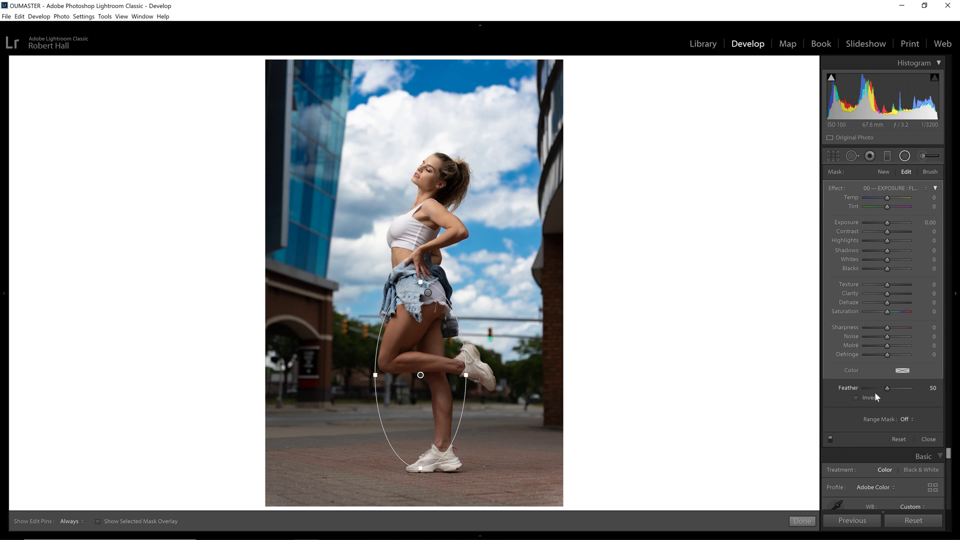
Set the filter's range mask to Color sampled from the thigh skin, and preview the mask.
click(905, 419)
click(901, 440)
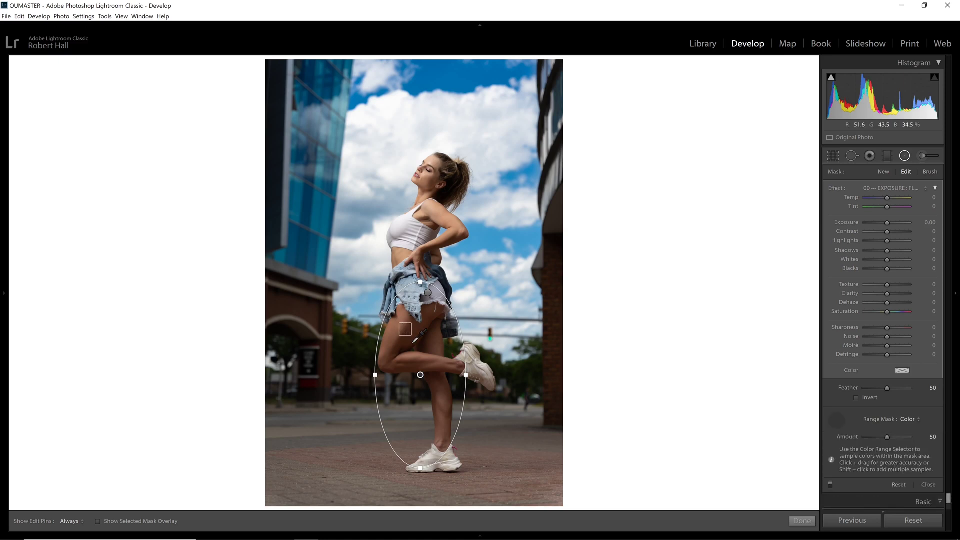
click(405, 329)
key(alt)
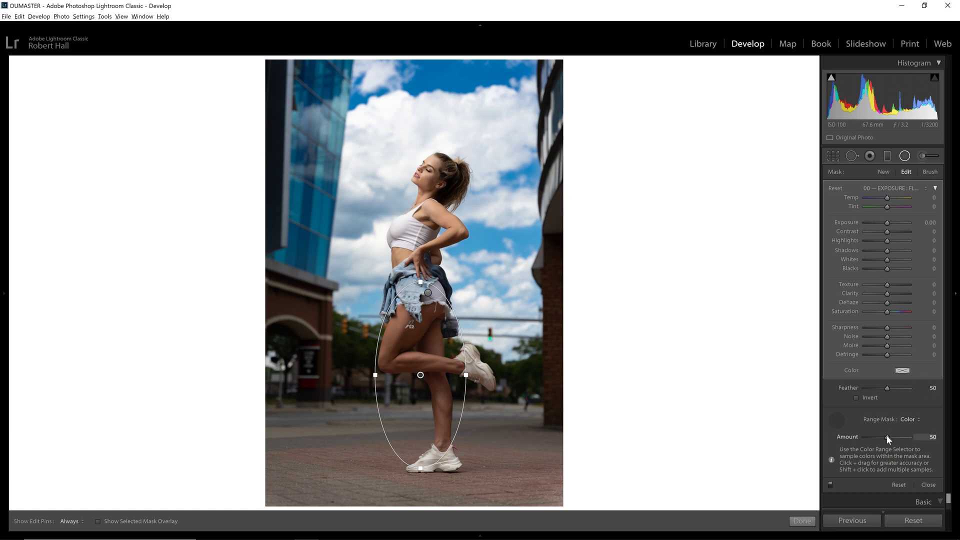
alt+click(886, 435)
Invert the radial filter, set Feather to 0, and lower the colour range Amount to 17.
click(871, 398)
key(alt)
alt+click(886, 436)
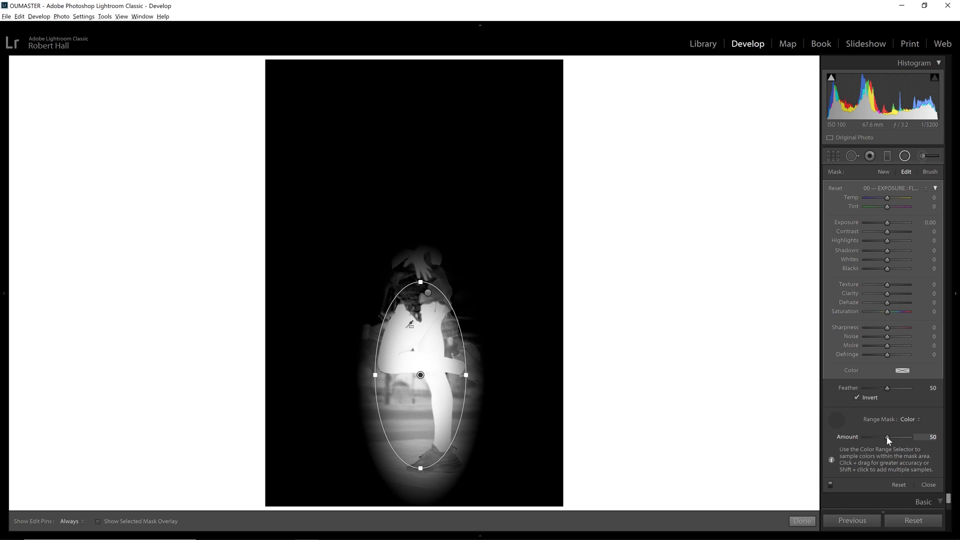
drag(887, 436, 887, 436)
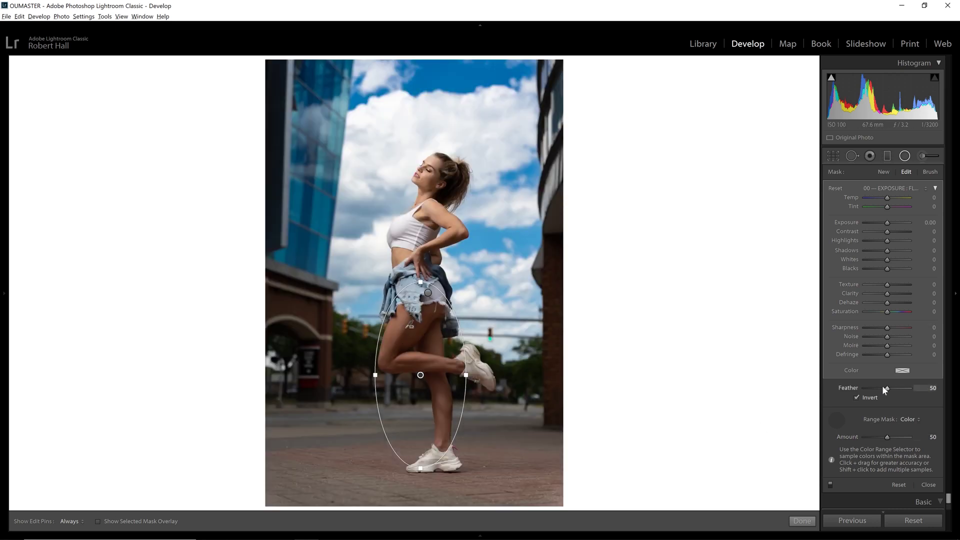
drag(887, 388, 859, 388)
drag(886, 434, 871, 437)
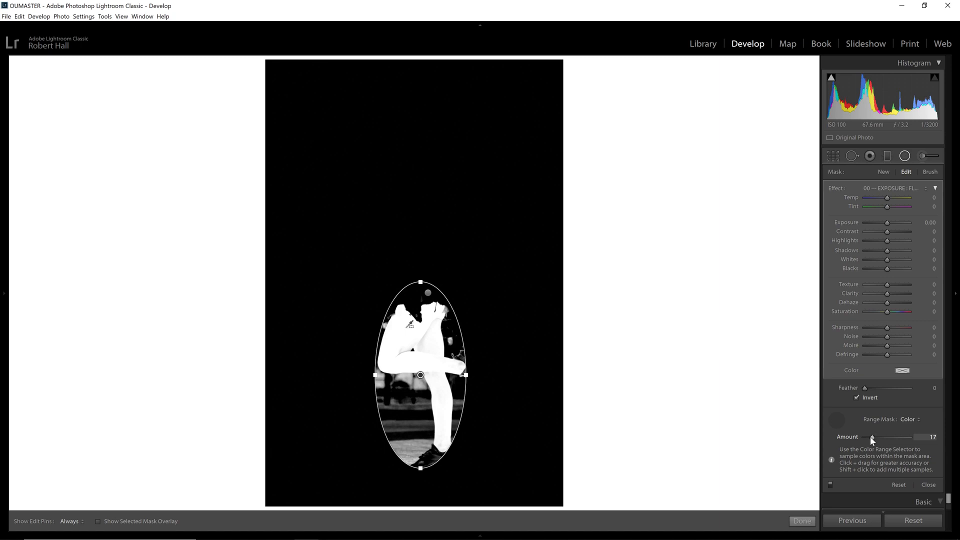
drag(869, 436, 869, 435)
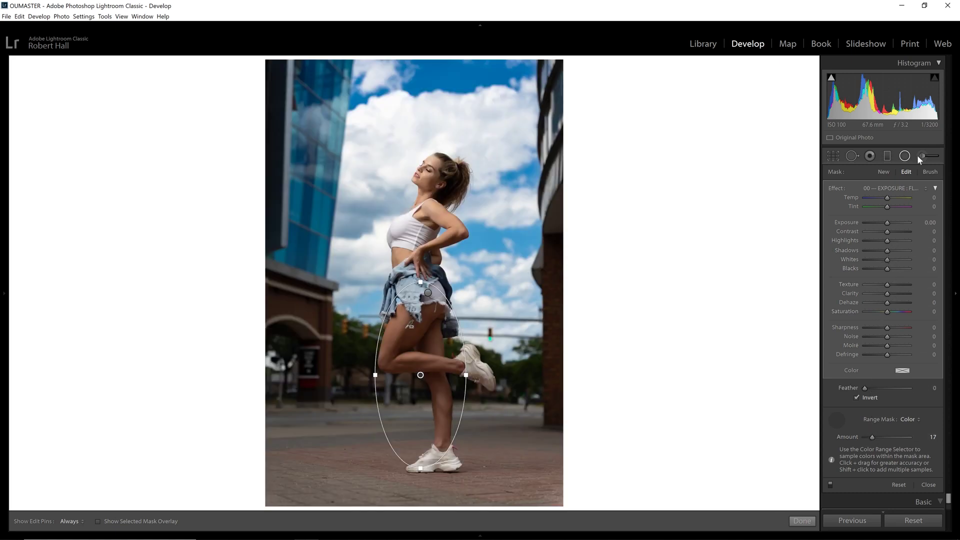
Switch the radial filter to Brush erase mode and resize the brush, toggling pins to inspect the leg.
click(930, 172)
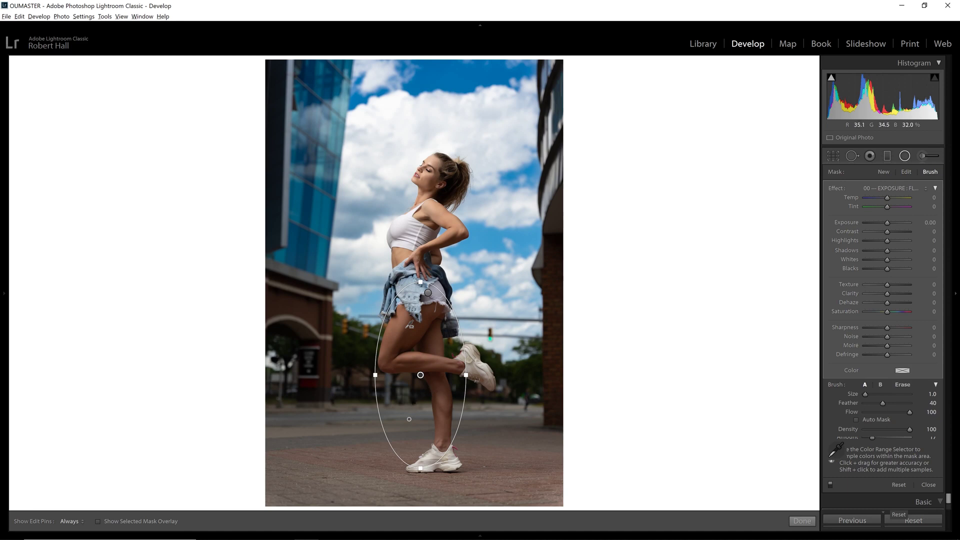
scroll(410, 419, up, 5)
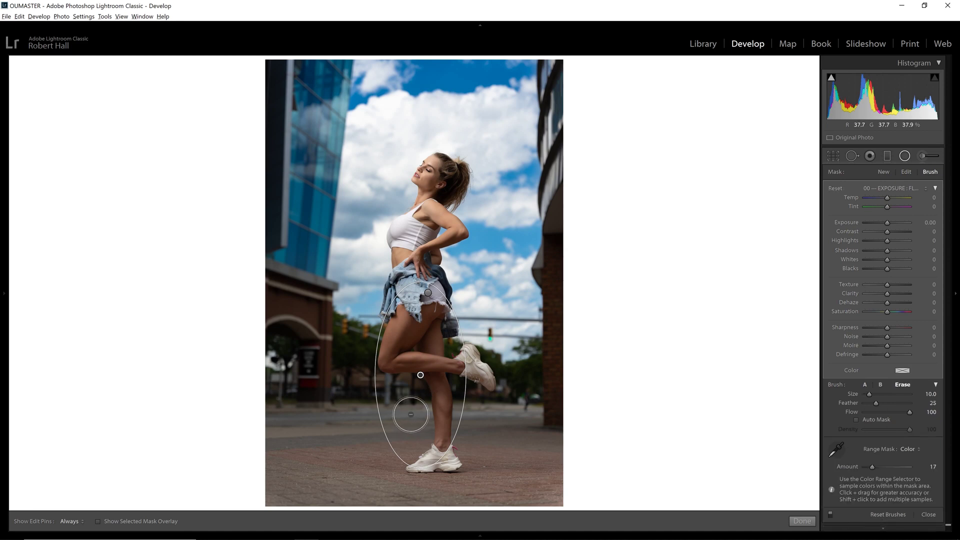
key(h)
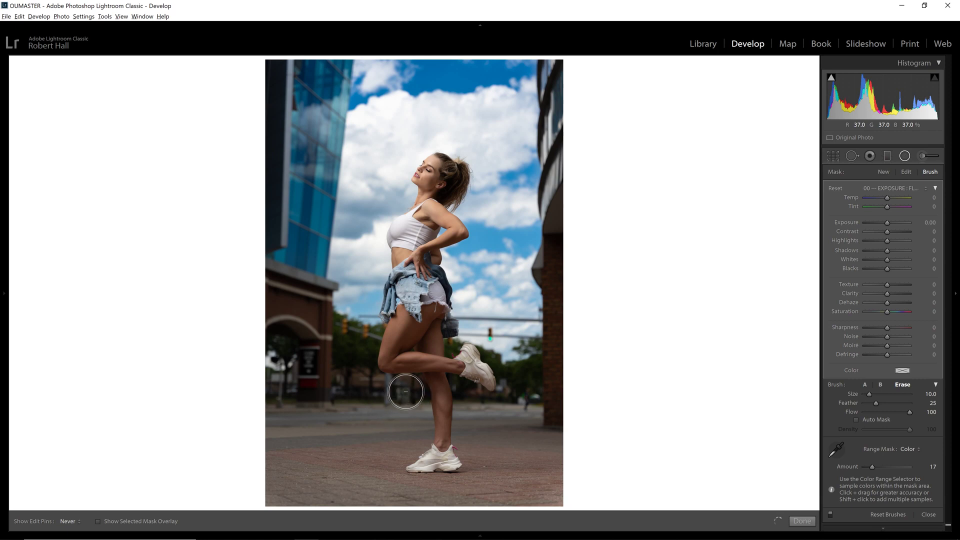
key(h)
scroll(412, 421, down, 3)
scroll(412, 421, down, 4)
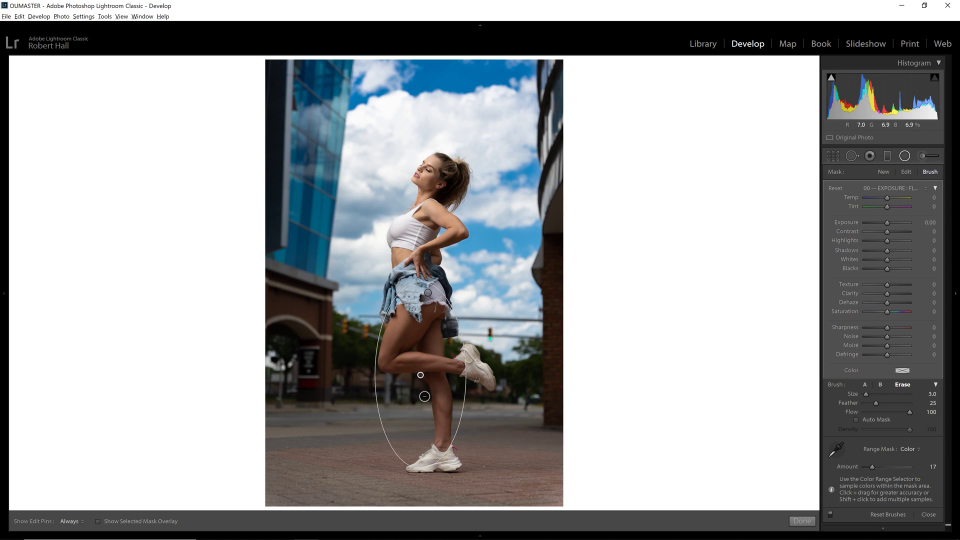
key(h)
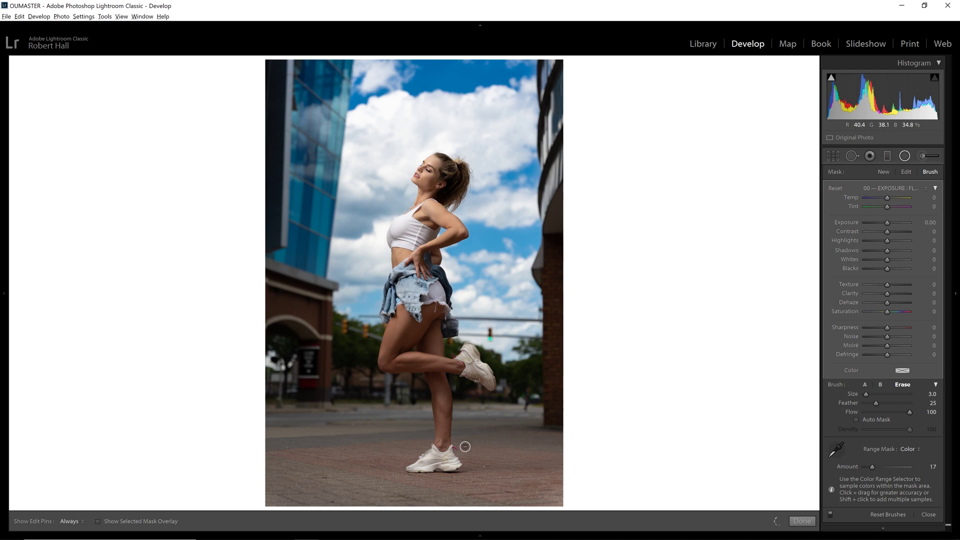
scroll(459, 444, up, 2)
key(h)
key(h)
key(h)
Check the leg's range mask in the black-and-white preview with pins hidden and shown.
scroll(463, 390, down, 2)
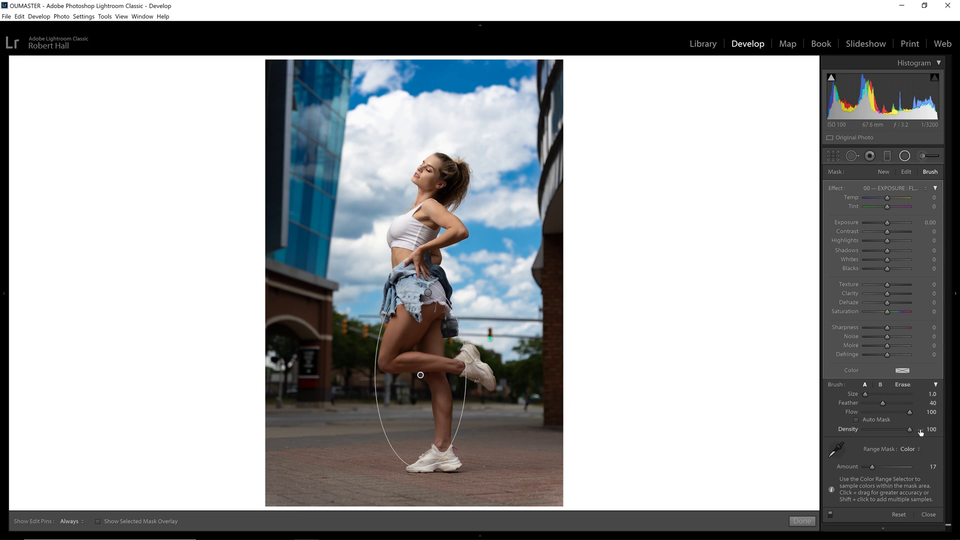
alt+click(873, 467)
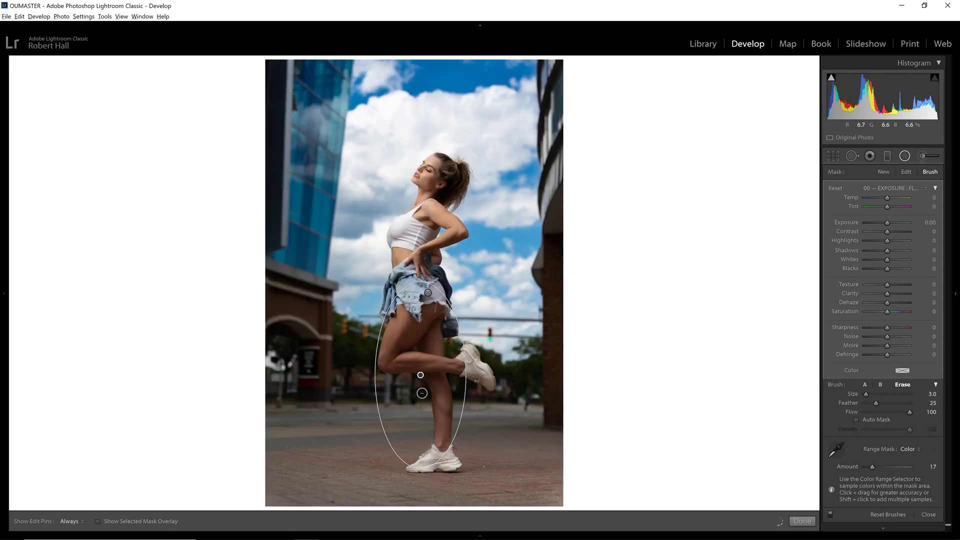
key(h)
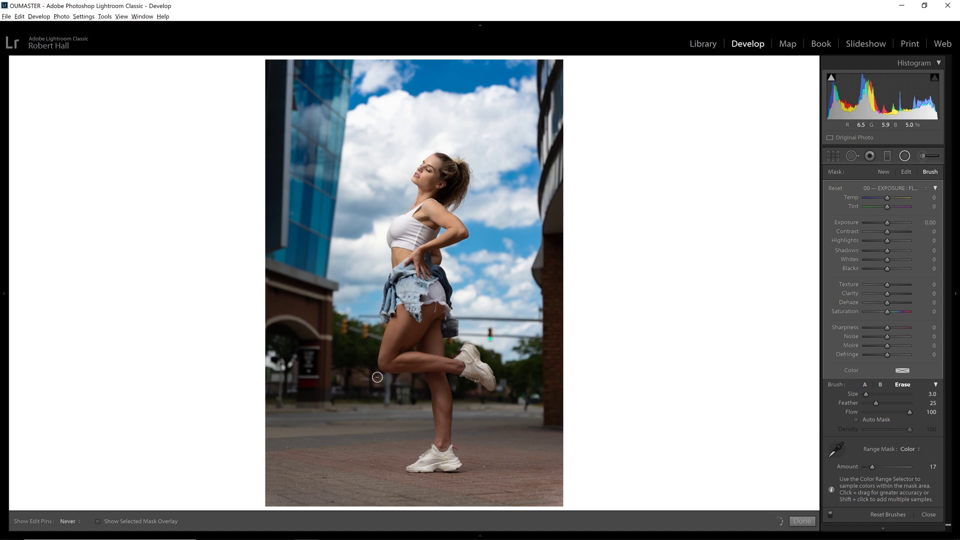
key(h)
alt+click(874, 467)
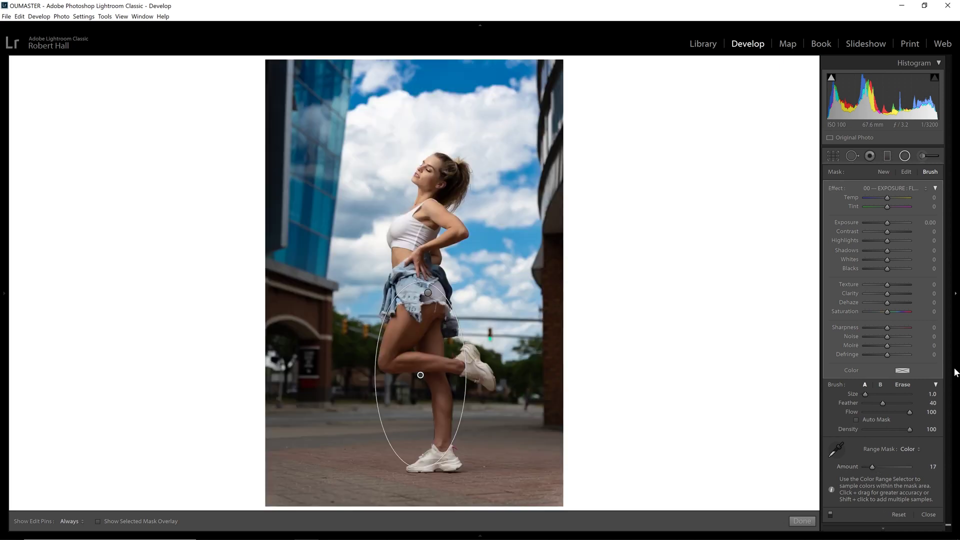
Fine-tune the leg filter's Exposure, raising it and then nudging it back down to about 0.48.
drag(888, 223, 890, 223)
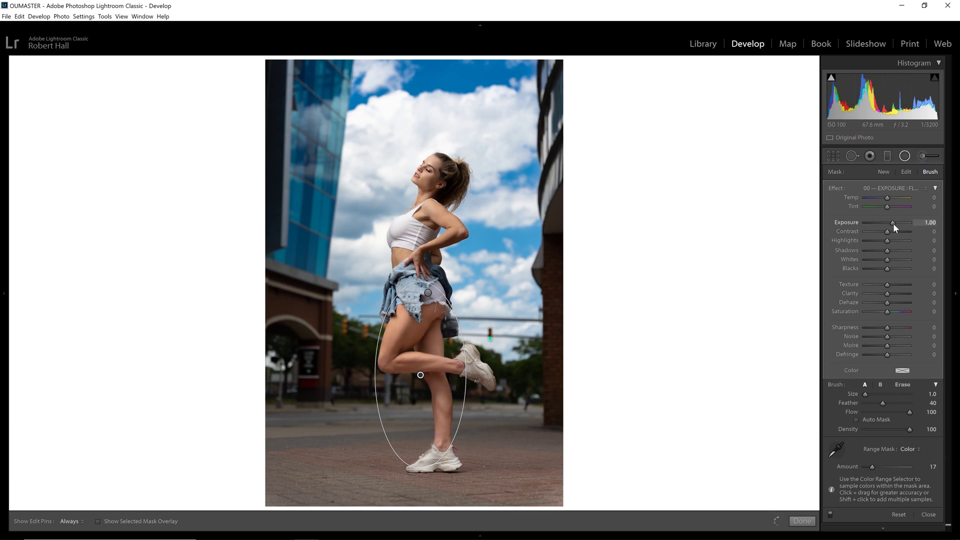
drag(893, 223, 892, 223)
key(Down)
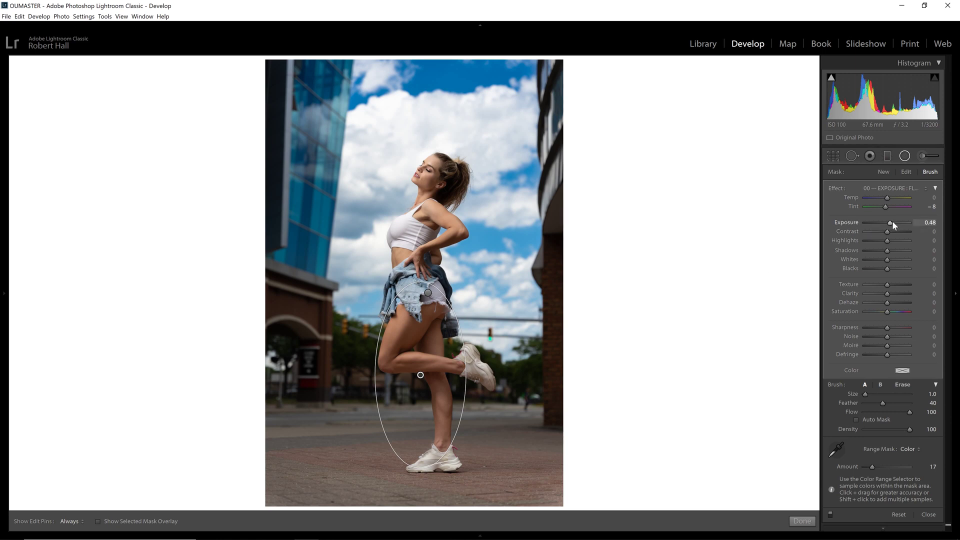
Reselect the lower-leg radial filter, set its Tint to -13, and check the mask.
click(905, 161)
key(shift+m)
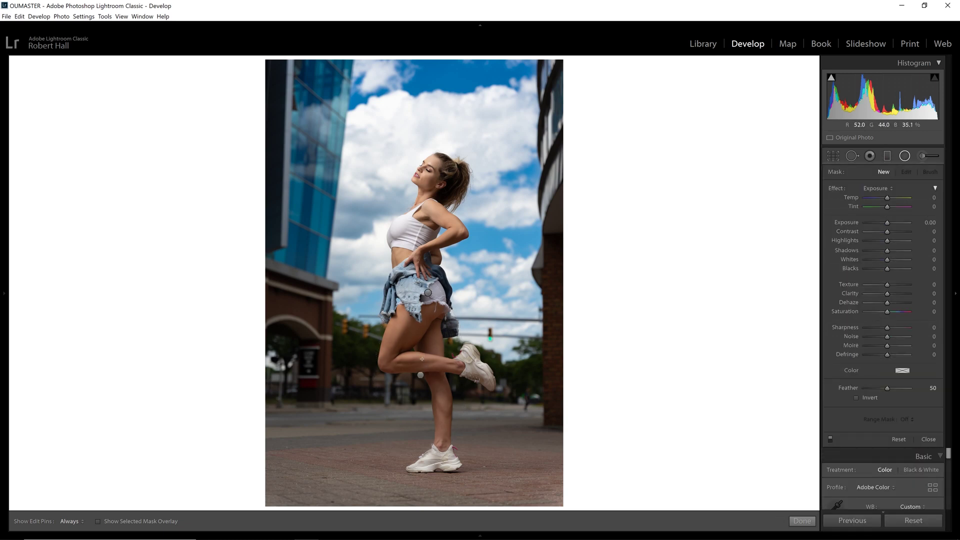
click(420, 375)
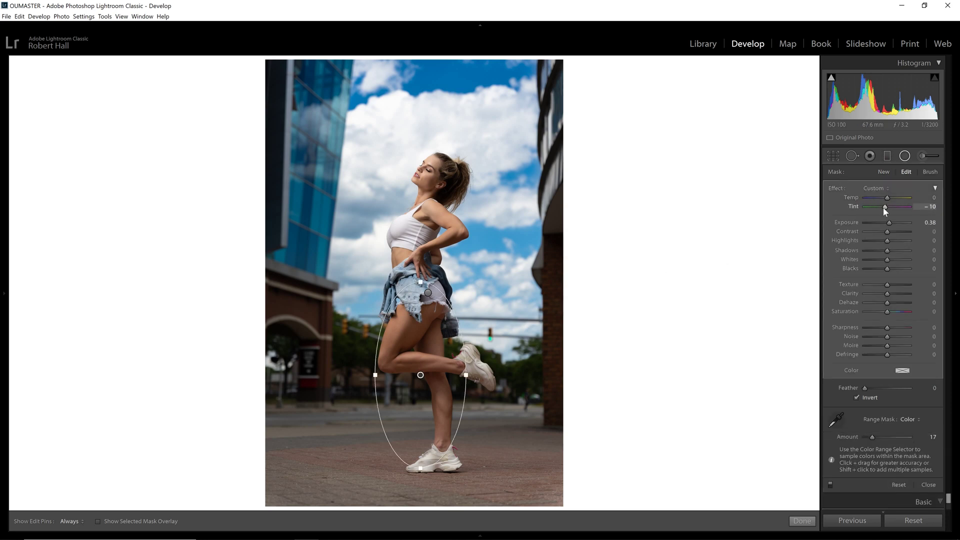
drag(883, 208, 882, 208)
alt+click(869, 435)
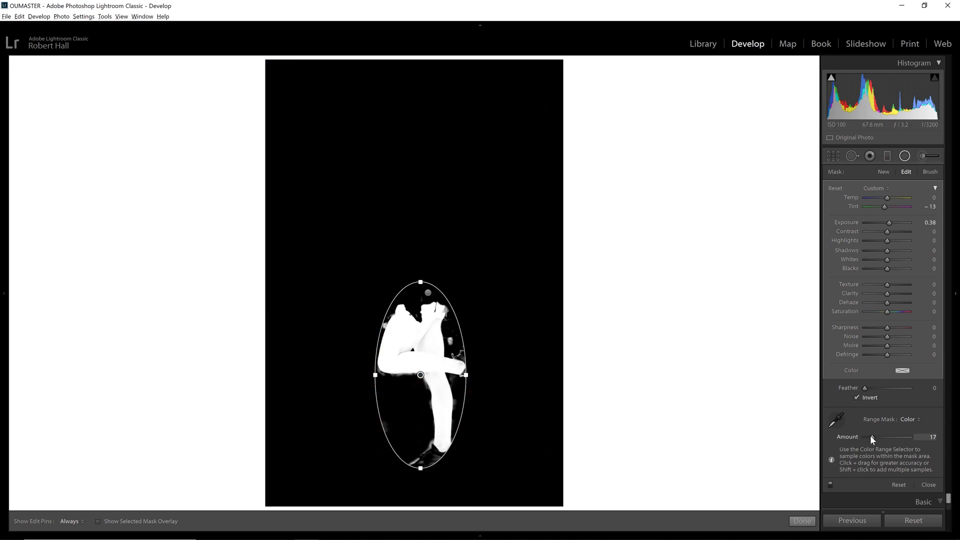
drag(869, 435, 870, 431)
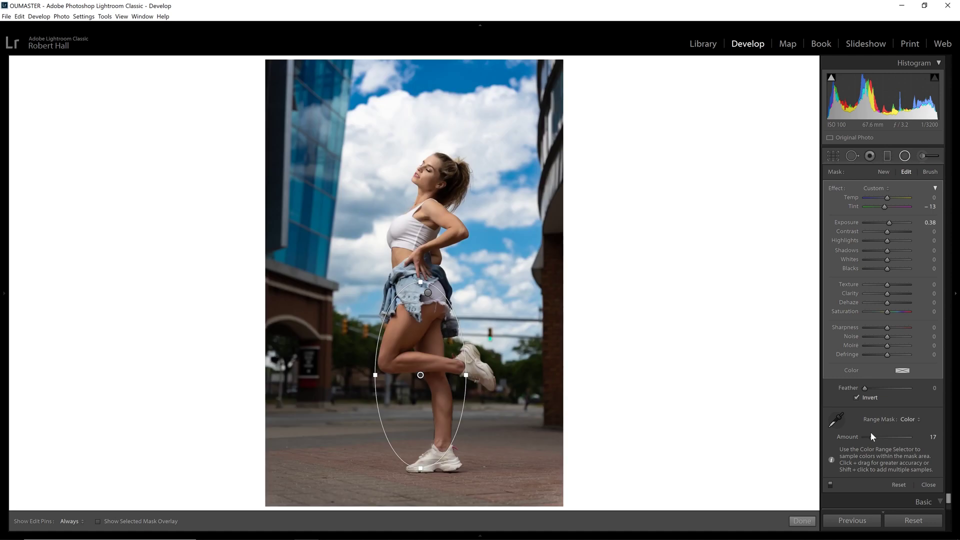
Brush-refine the filter mask down the shin with a size 3 brush, then leave the radial filter tool.
click(929, 172)
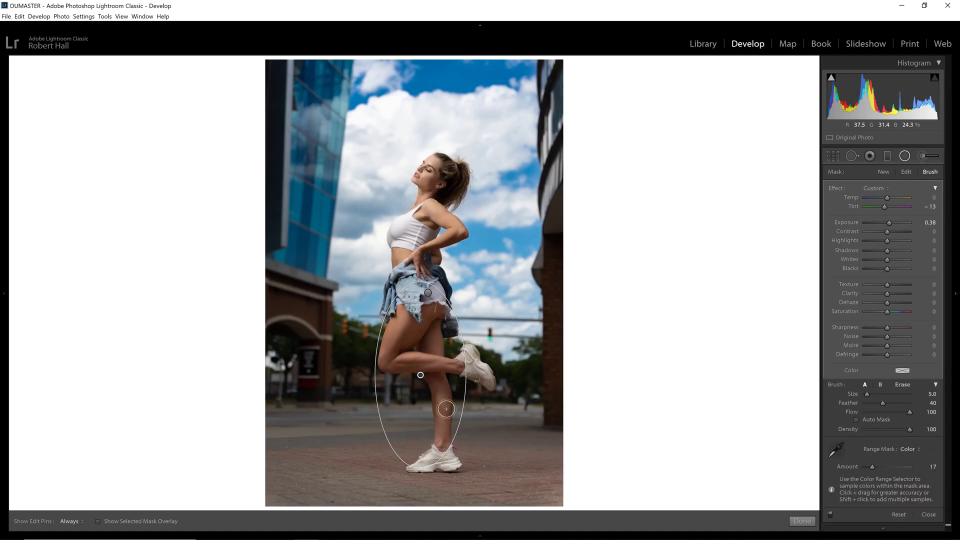
key(bracketleft)
key(bracketleft)
key(h)
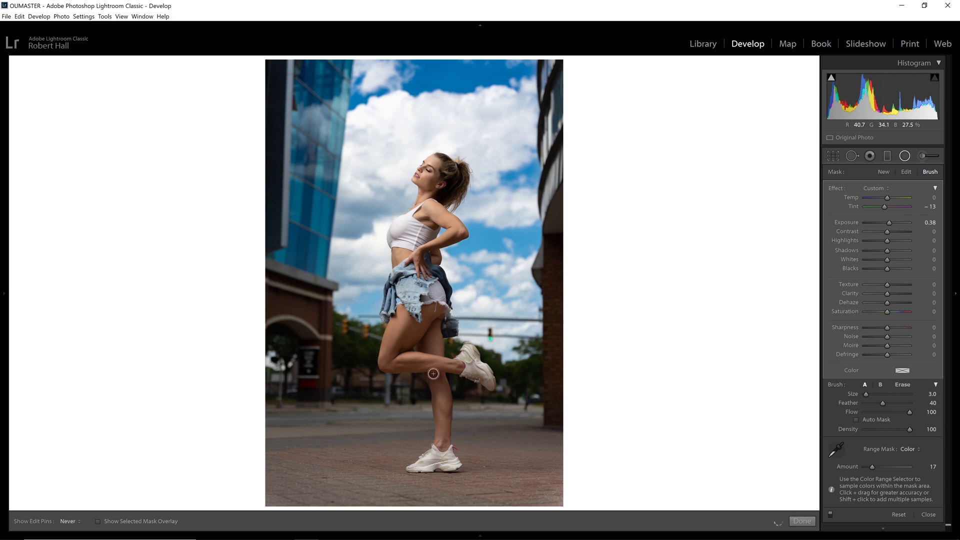
drag(446, 404, 443, 443)
key(bracketright)
key(h)
key(k)
key(shift+m)
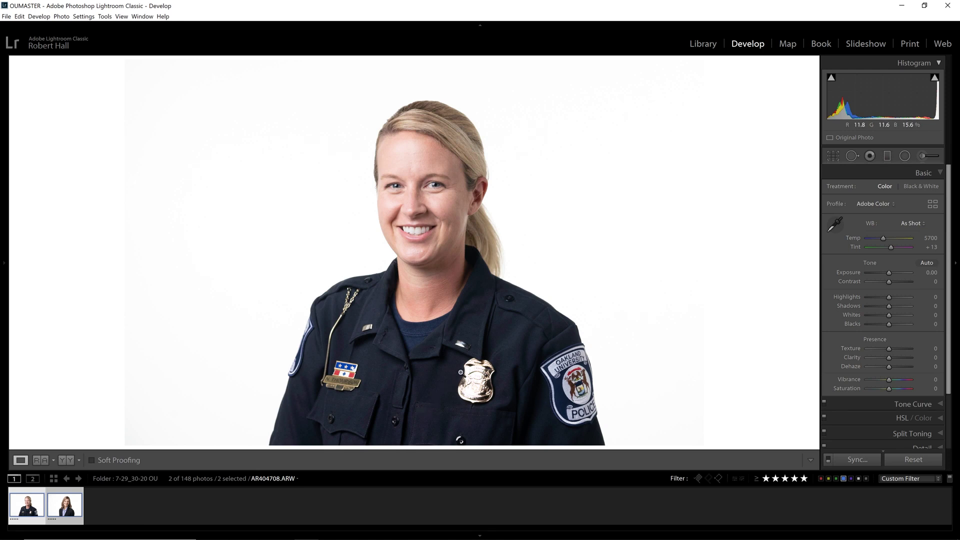
Start a new graduated filter on the officer headshot.
click(893, 159)
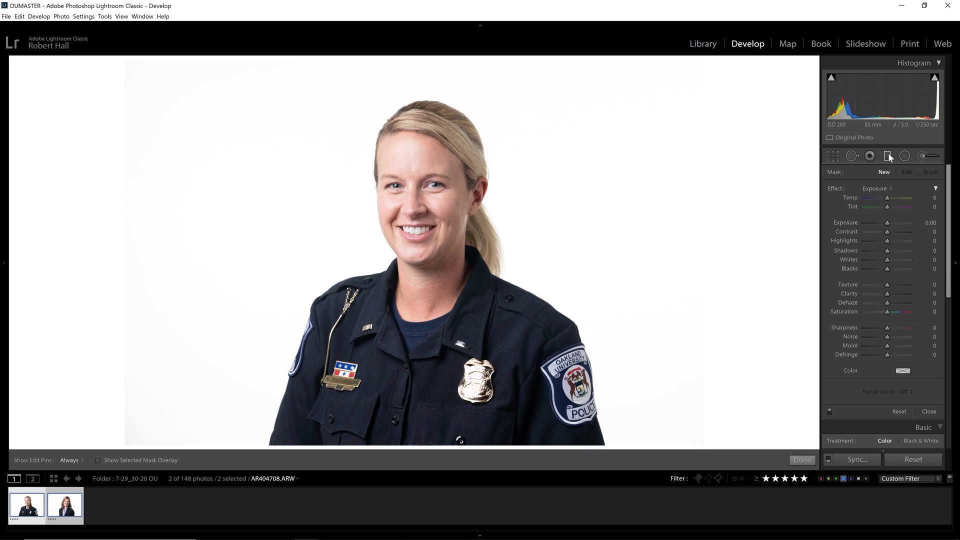
Add graduated filters over the left, top and right background at raised Exposure around 0.46.
drag(887, 223, 891, 221)
drag(78, 200, 298, 235)
click(205, 226)
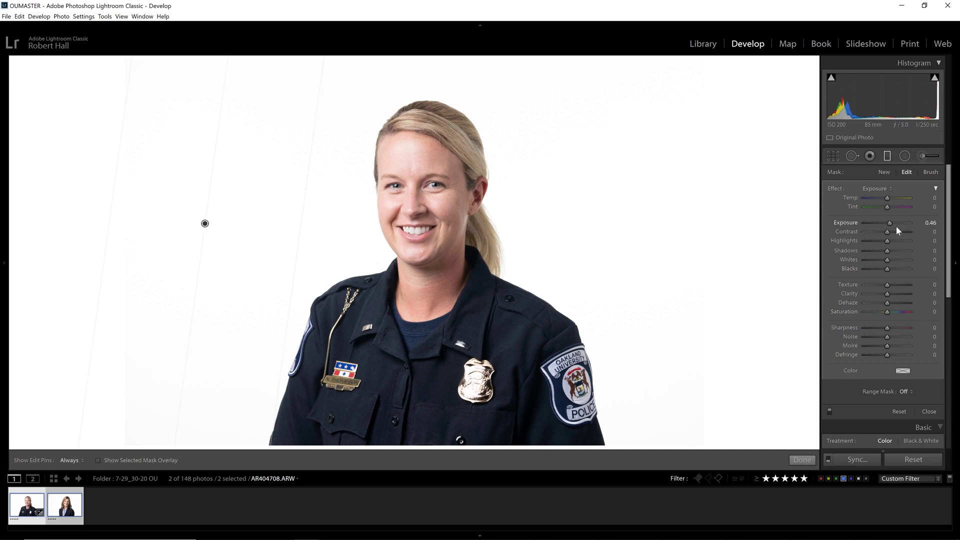
drag(893, 223, 906, 225)
drag(489, 68, 502, 98)
drag(672, 260, 632, 268)
click(86, 260)
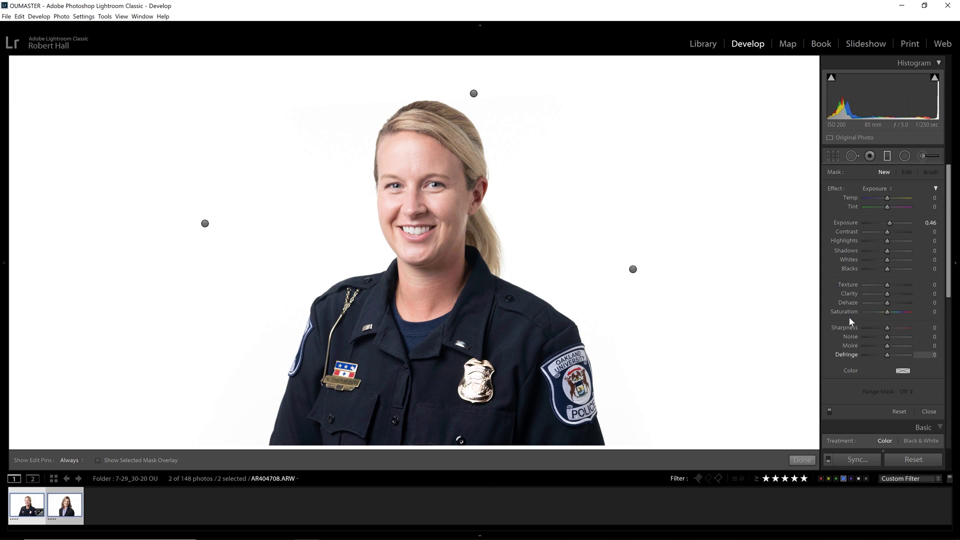
Reset Exposure to 0, set Texture to -100, and drag a new graduated filter in from the right.
double_click(890, 222)
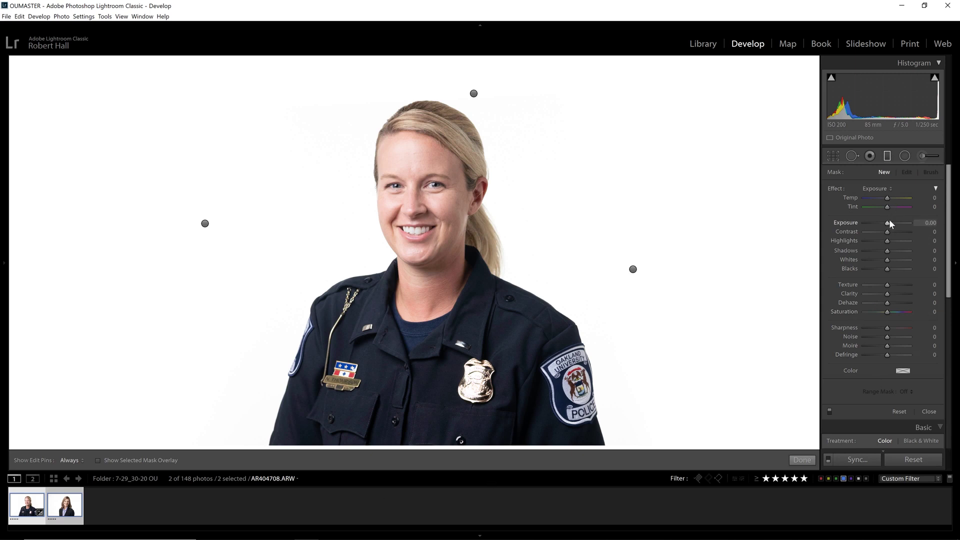
click(888, 155)
key(m)
drag(886, 285, 748, 284)
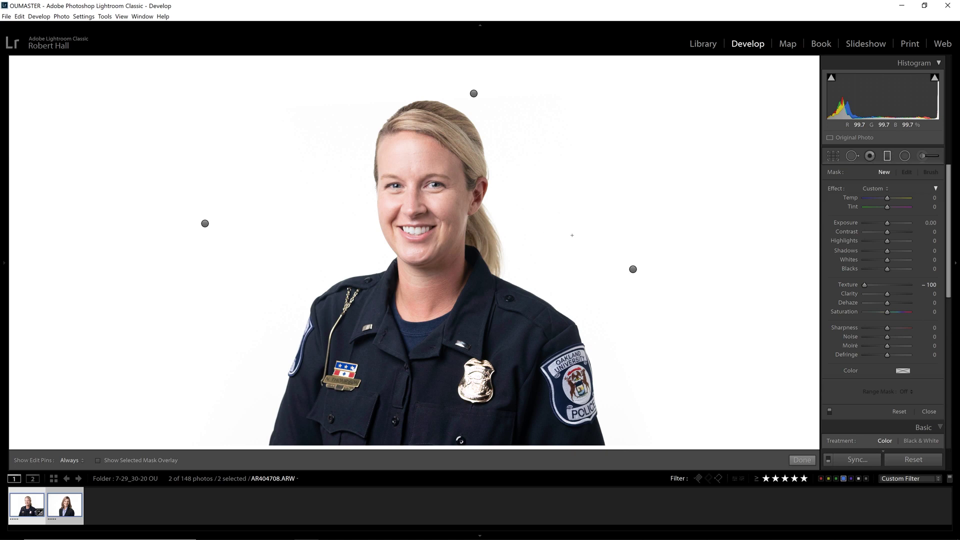
drag(572, 235, 660, 249)
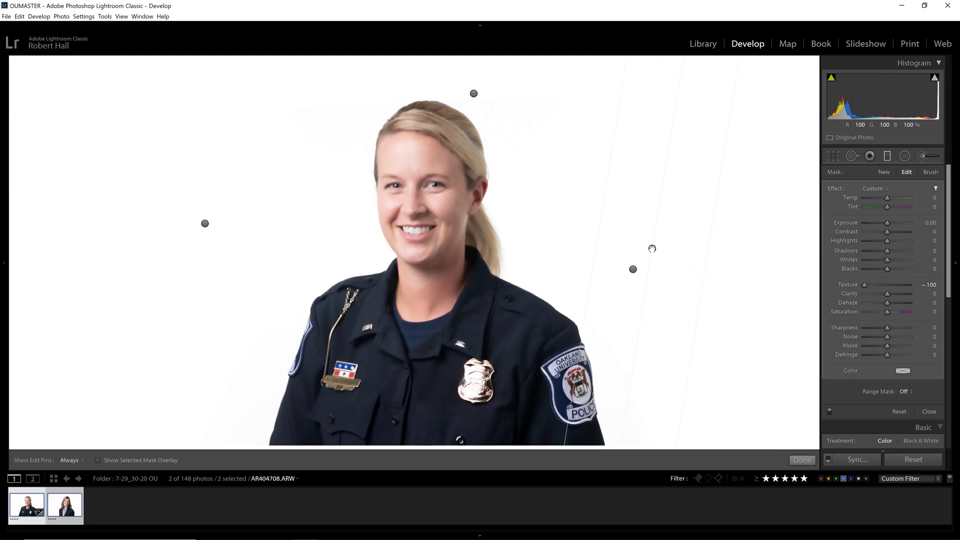
mouse_move(652, 248)
Set the range mask to Color and sample facial skin on the forehead, beside the eye and nose.
click(902, 392)
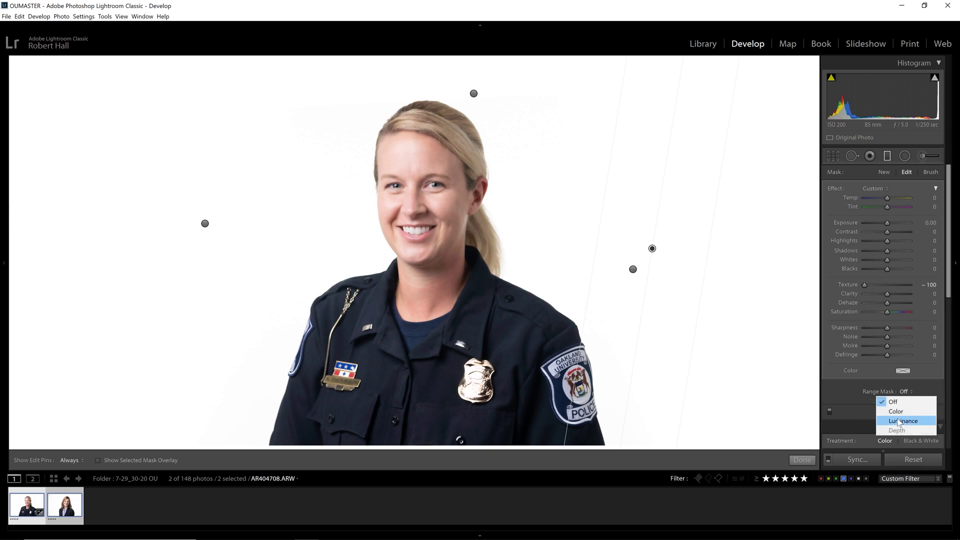
click(896, 412)
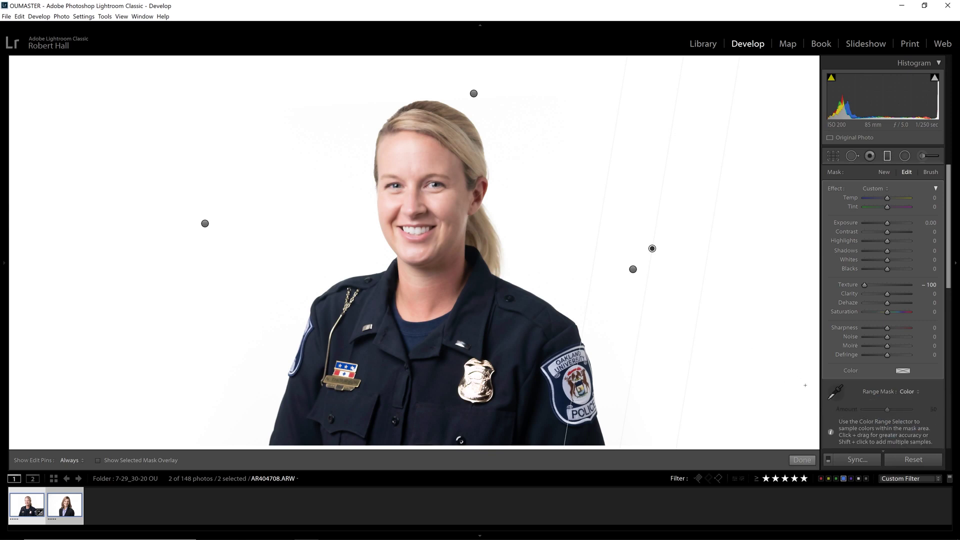
click(835, 392)
click(427, 149)
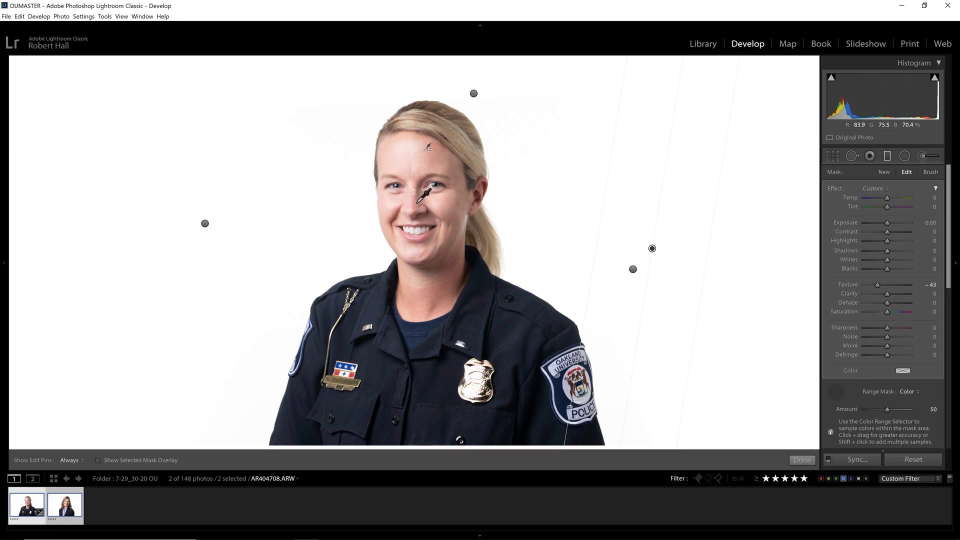
drag(418, 203, 422, 211)
drag(412, 186, 418, 197)
drag(396, 144, 435, 167)
click(436, 174)
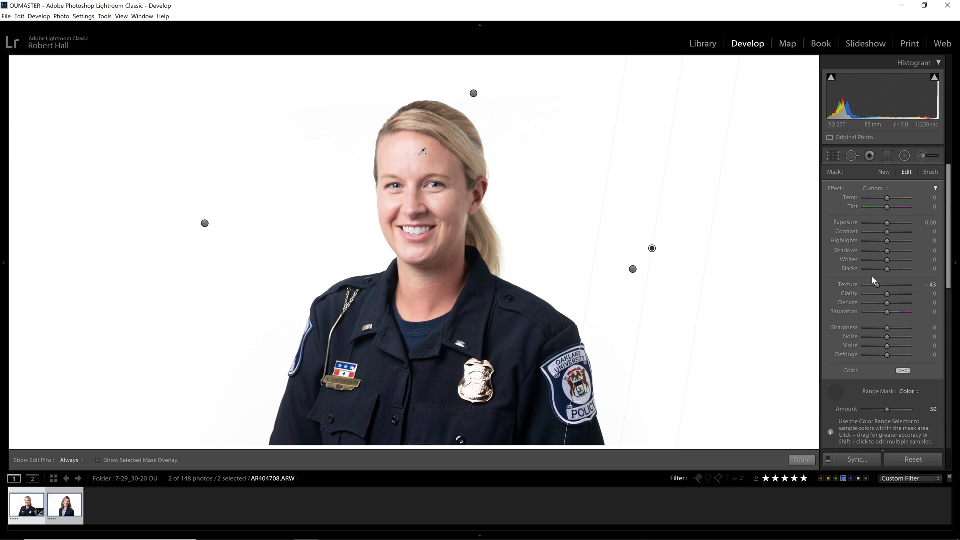
drag(408, 184, 418, 207)
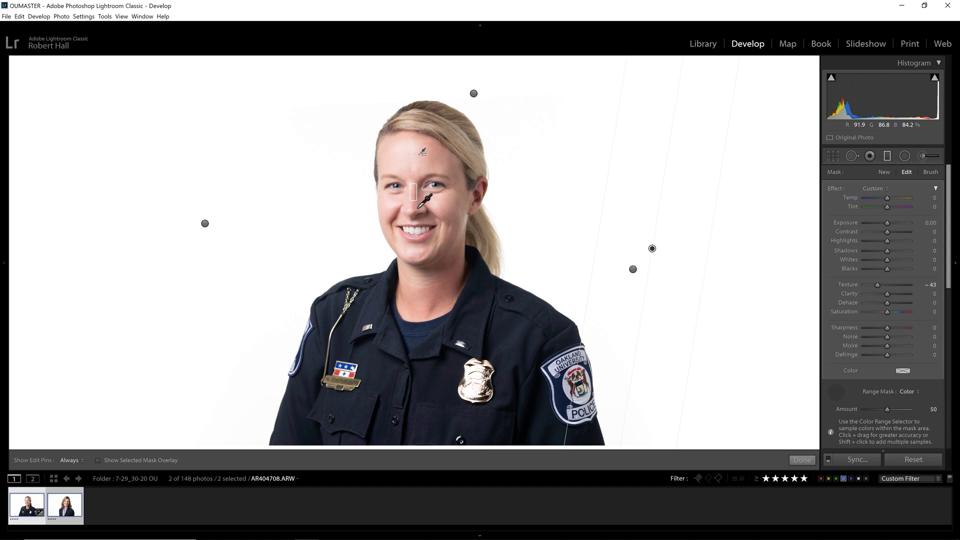
drag(418, 207, 418, 207)
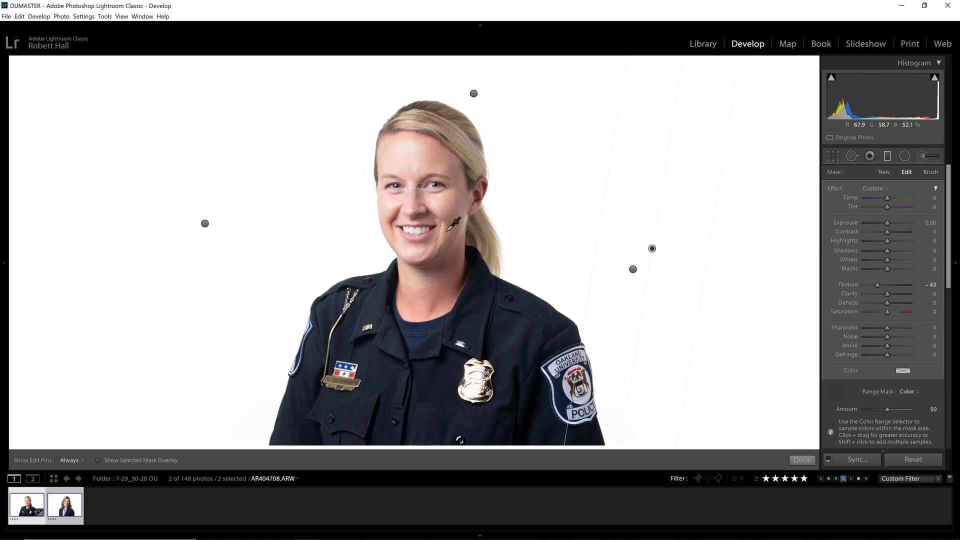
Preview the mask and lower the colour range Amount to 24 to exclude the jacket.
alt+click(886, 409)
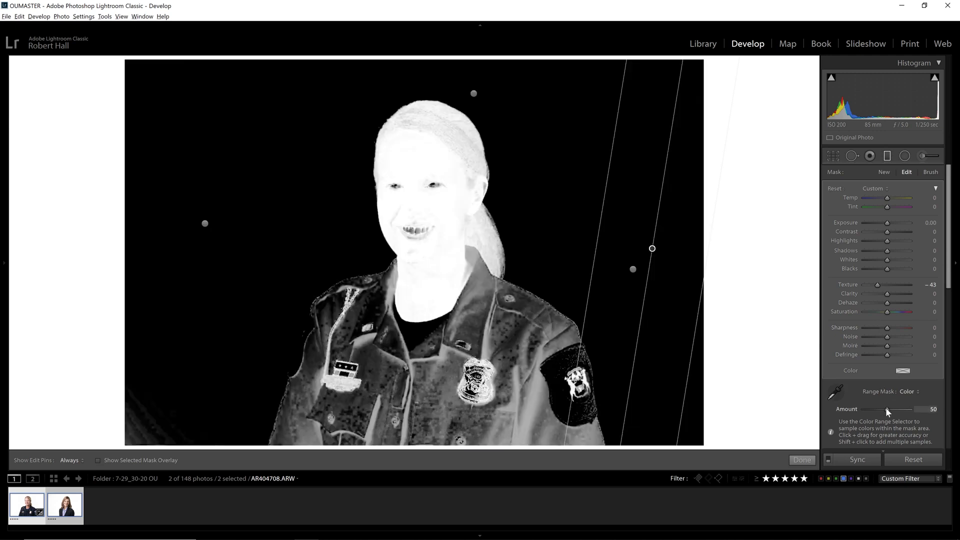
drag(885, 407, 874, 407)
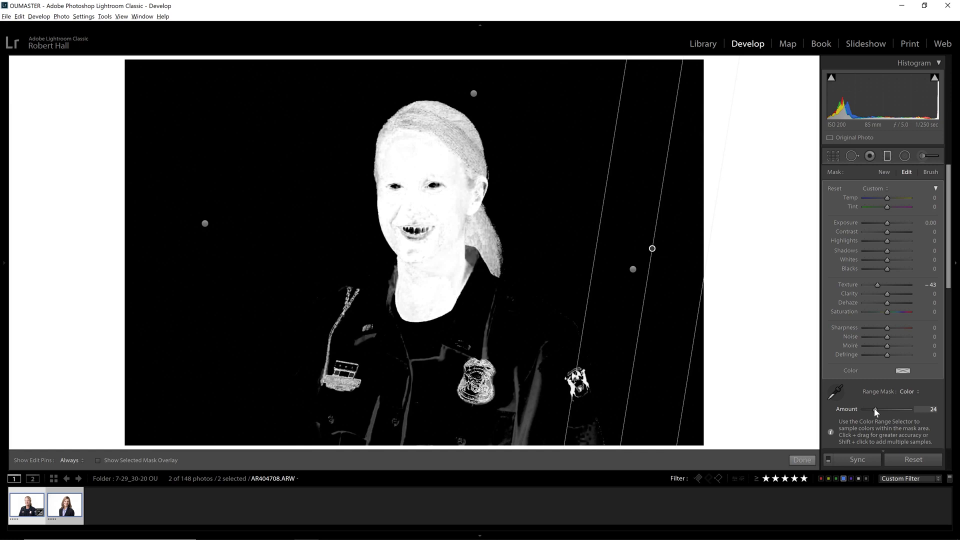
drag(874, 407, 874, 407)
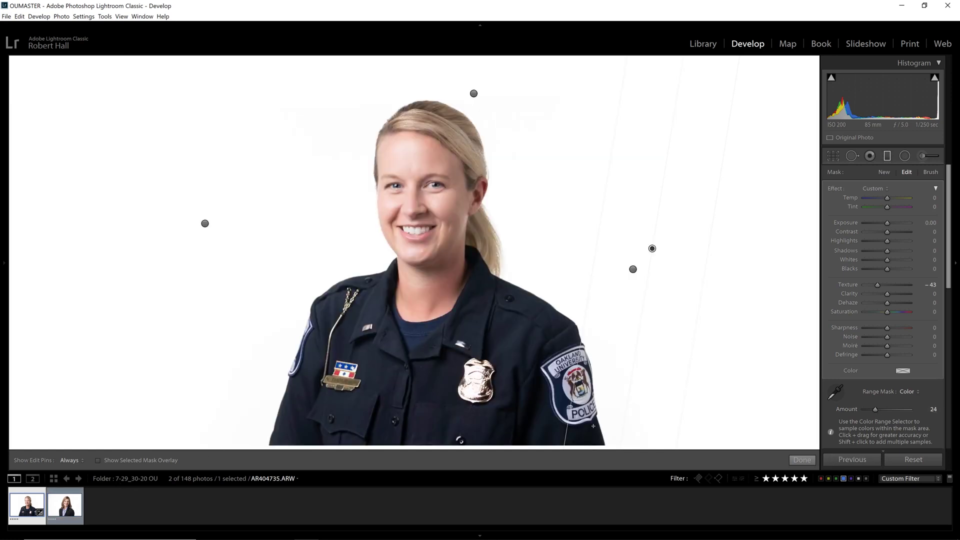
Select both headshots and synchronize the graduated filters onto AR404735.ARW.
key(ctrl+a)
key(ctrl+shift+s)
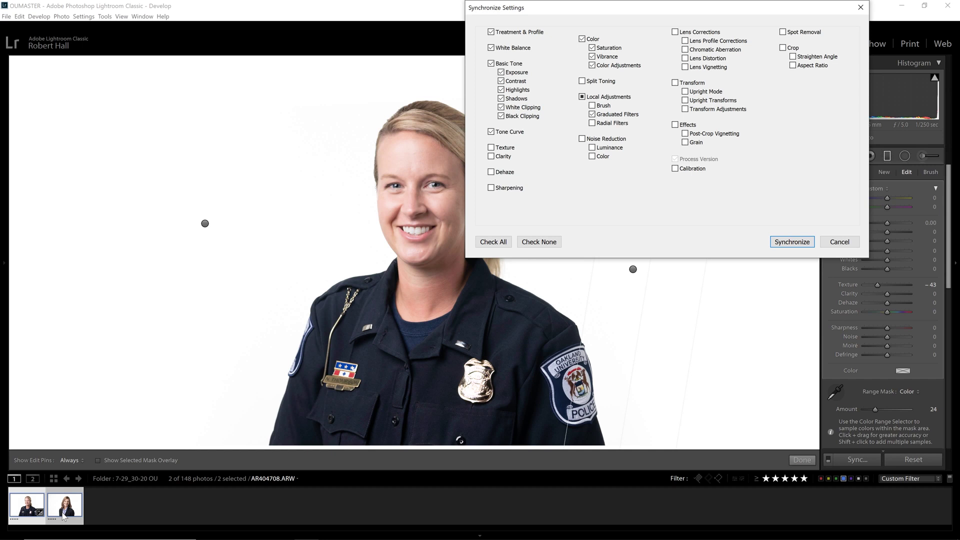
click(794, 242)
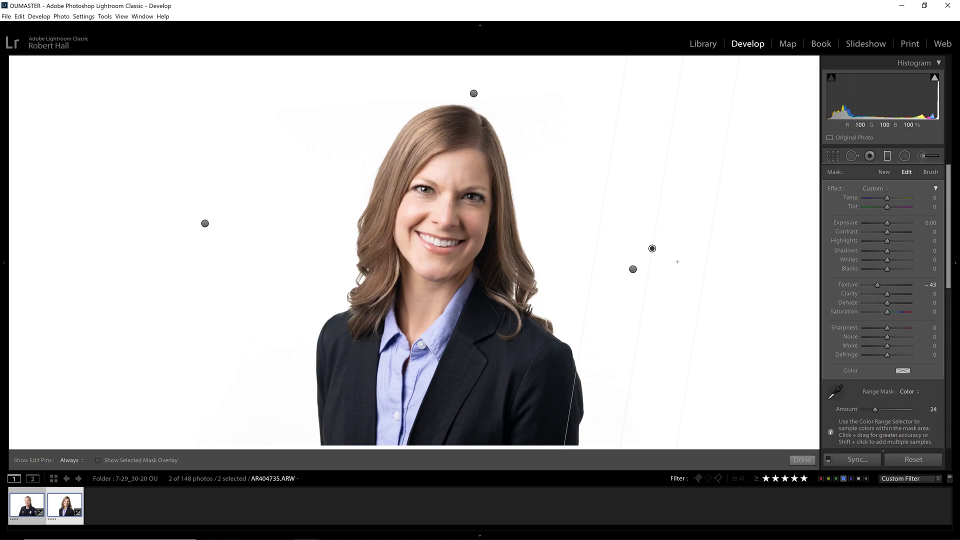
Reposition the top and side graduated filters on the blazer headshot.
drag(633, 269, 625, 270)
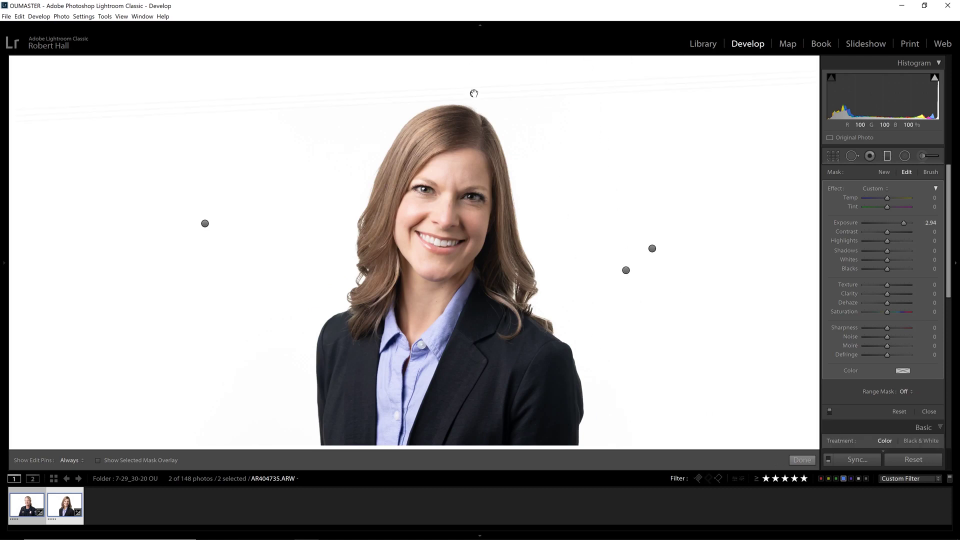
mouse_move(474, 93)
drag(205, 224, 229, 228)
drag(625, 268, 616, 272)
Resample the Texture filter's colour range from her forehead skin and set Amount to 24.
click(653, 249)
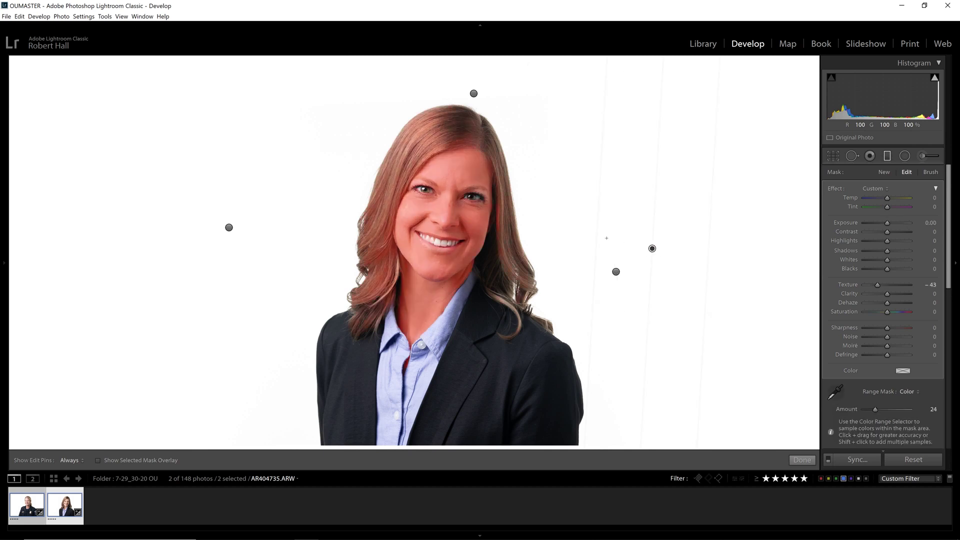
click(836, 394)
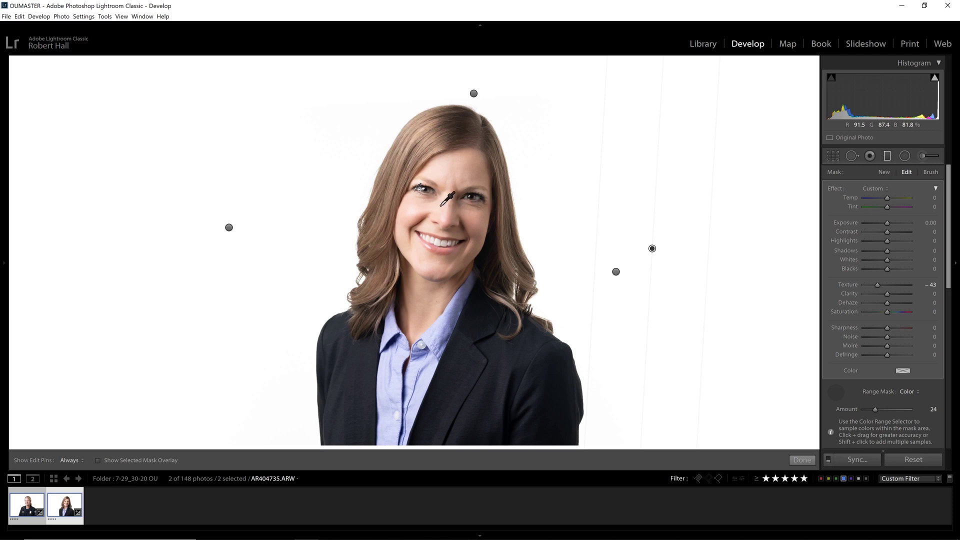
click(470, 166)
drag(442, 162, 480, 167)
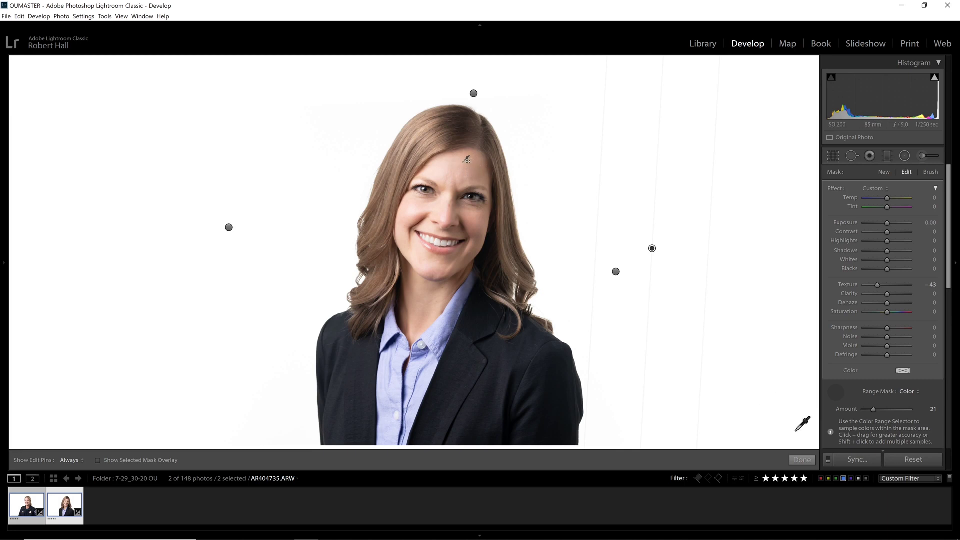
alt+click(874, 409)
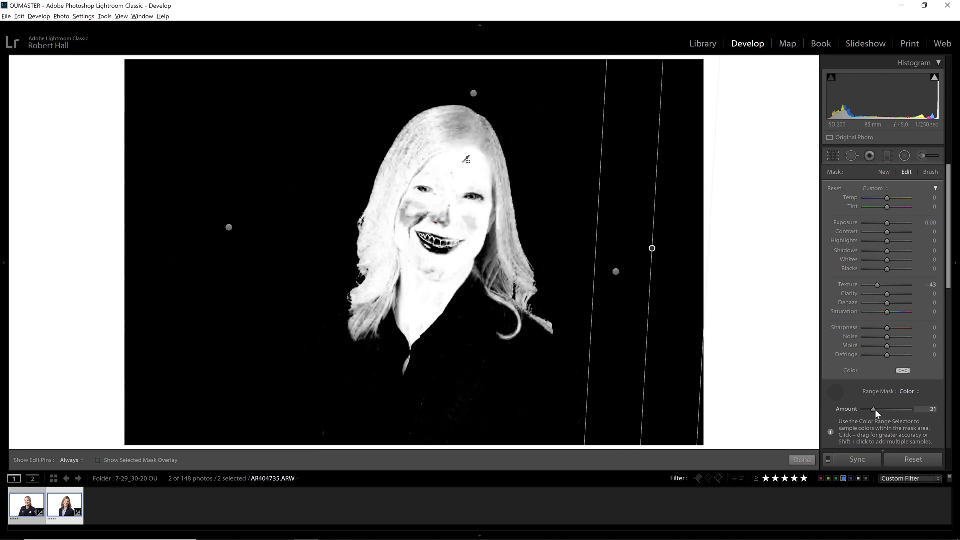
drag(875, 409, 877, 409)
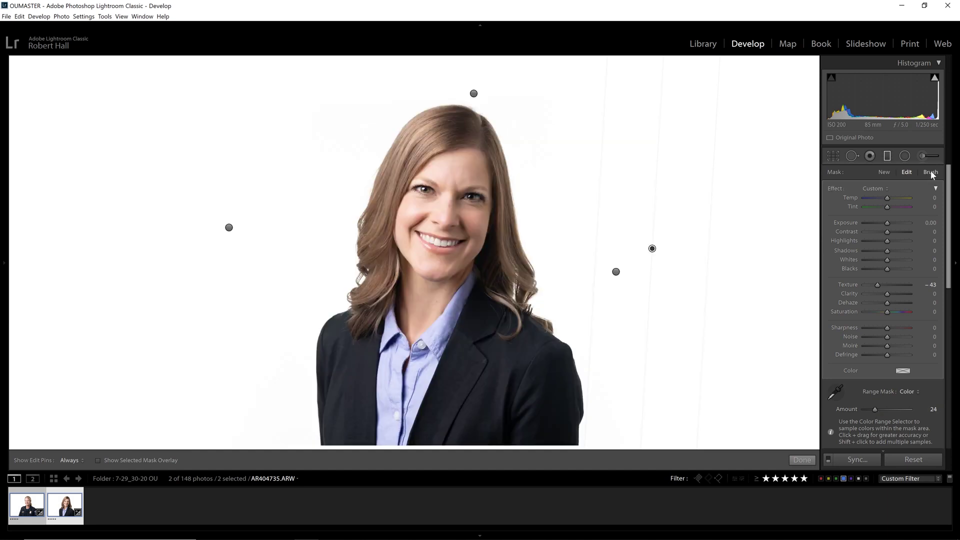
With an enlarged erase brush, remove softening along the left hair edge to the shoulder.
key(alt)
click(930, 172)
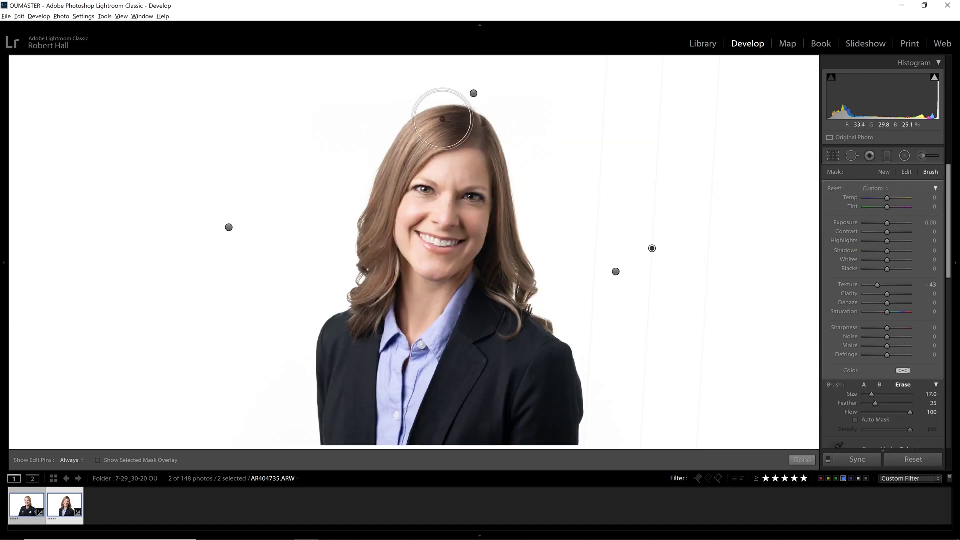
key(h)
key(bracketright)
mouse_move(375, 182)
mouse_down()
mouse_move(358, 220)
mouse_move(357, 289)
mouse_up()
key(h)
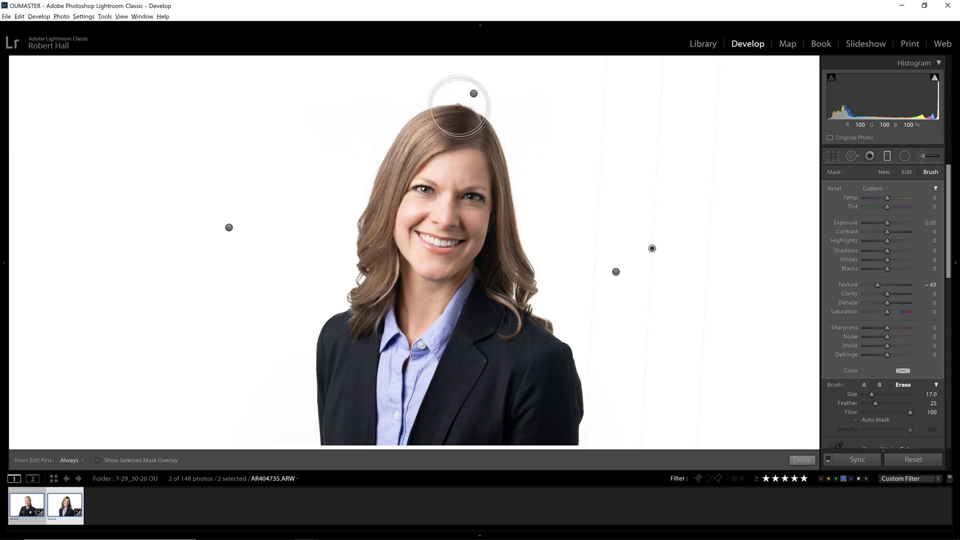
Erase softening down the right hair edge, then close graduated filter editing.
key(h)
mouse_move(497, 123)
mouse_down()
mouse_move(526, 153)
mouse_move(533, 214)
mouse_move(515, 327)
mouse_move(517, 284)
mouse_move(538, 329)
mouse_move(531, 314)
mouse_move(500, 325)
mouse_up()
key(h)
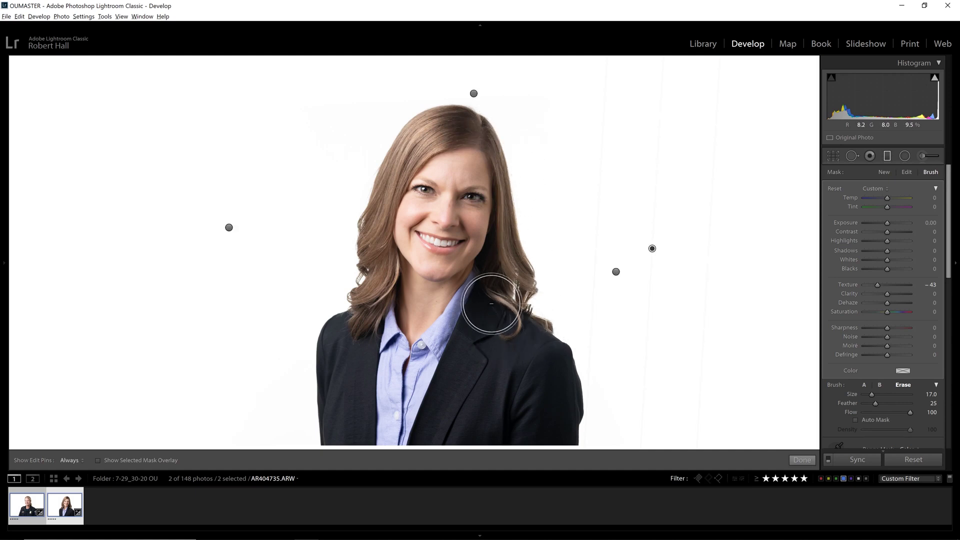
key(k)
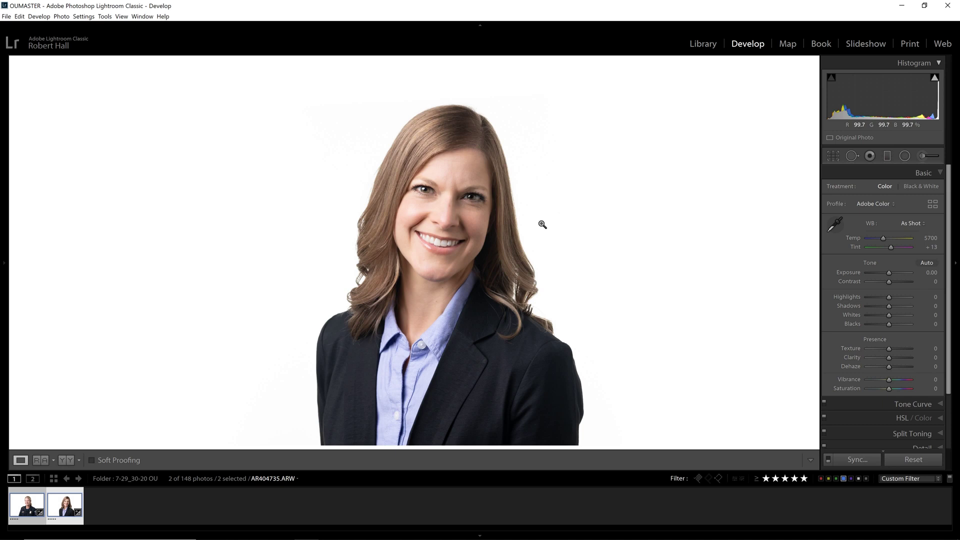
On the officer headshot, select the Texture filter and check its range mask at Amount 24.
click(20, 508)
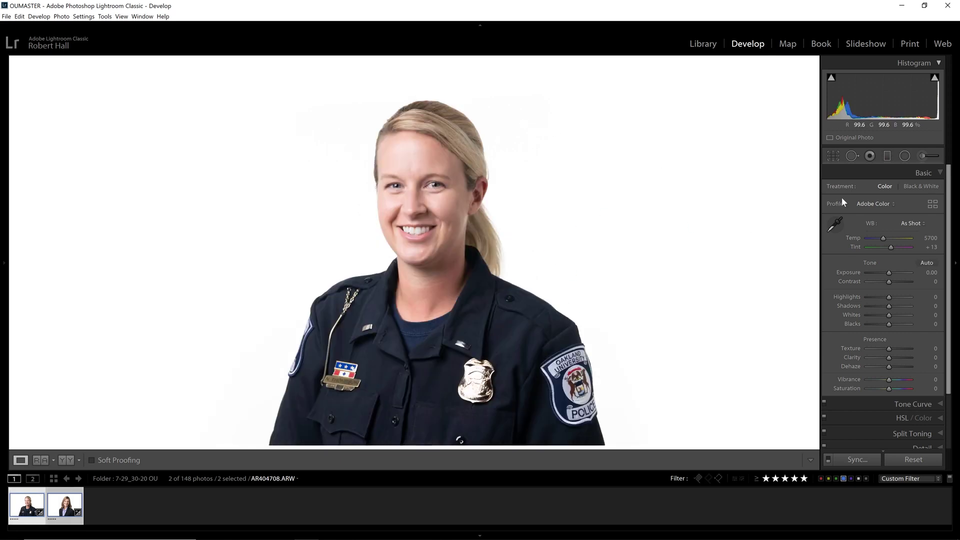
click(887, 156)
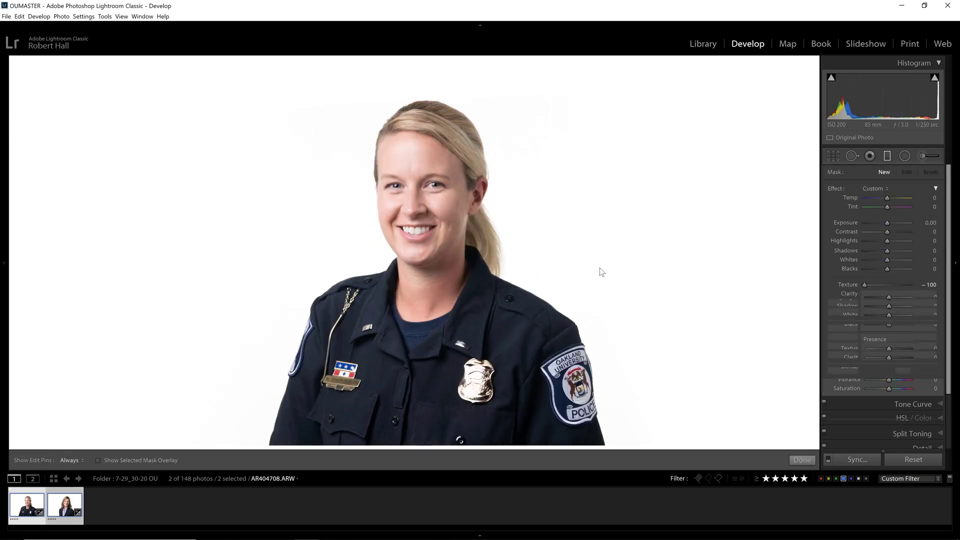
click(652, 249)
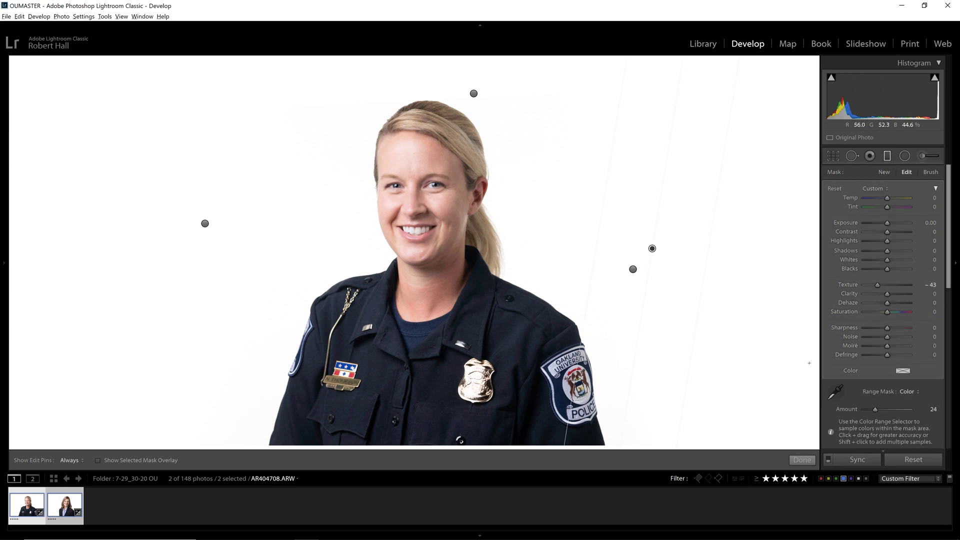
alt+click(874, 409)
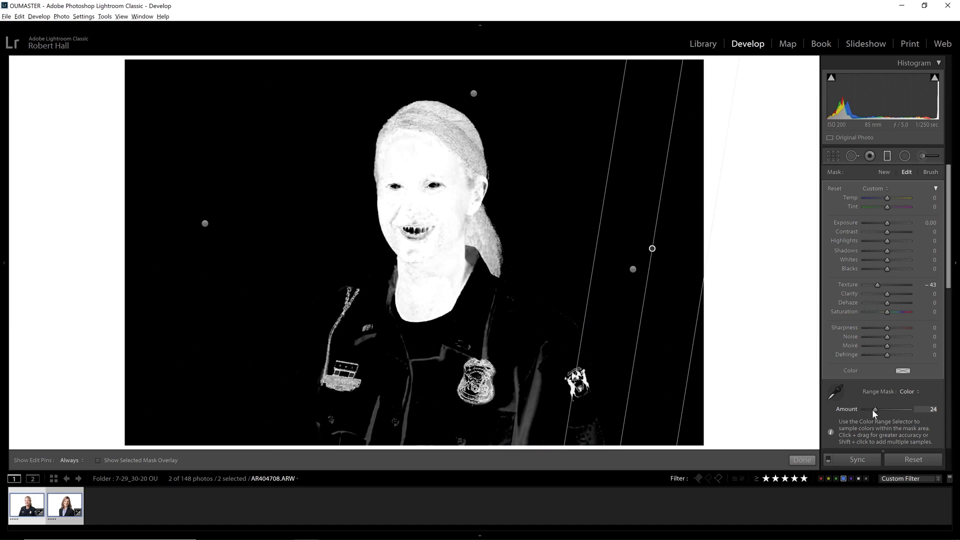
drag(872, 409, 872, 409)
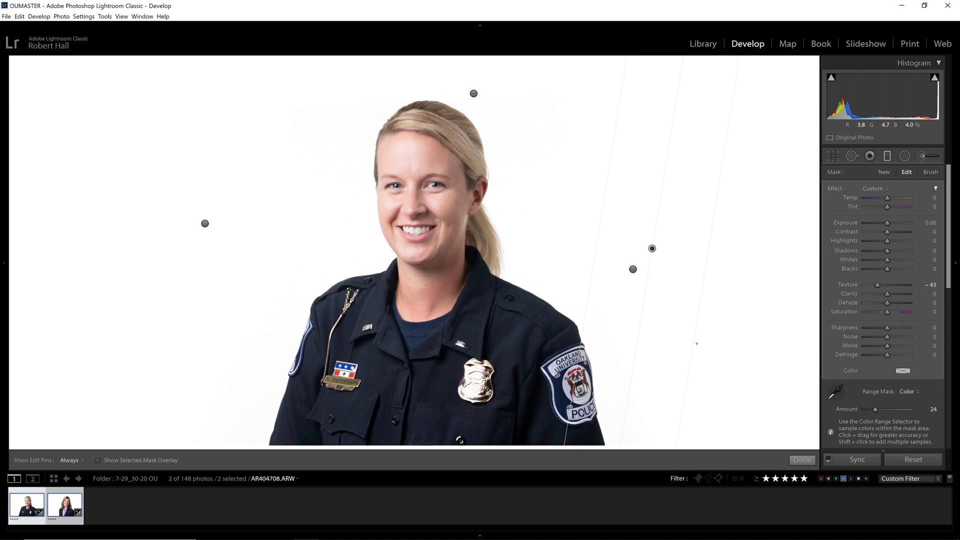
Erase the skin softening around her hair and ponytail, then close filter editing.
click(930, 172)
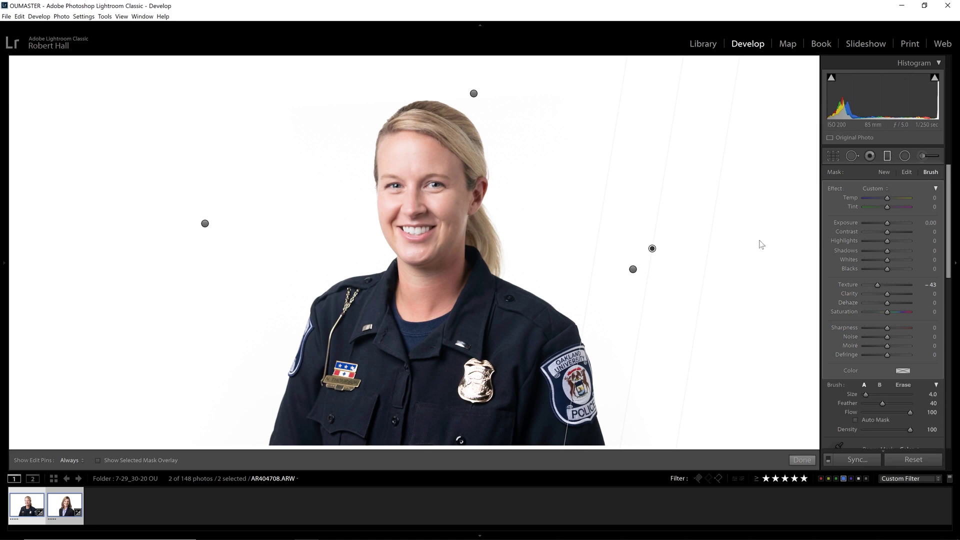
key(alt)
key(h)
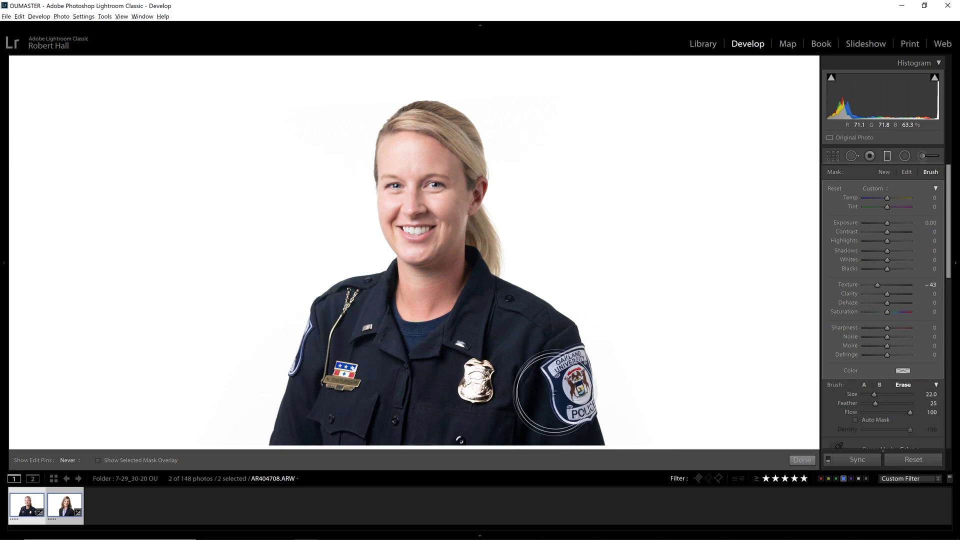
scroll(515, 260, down, 5)
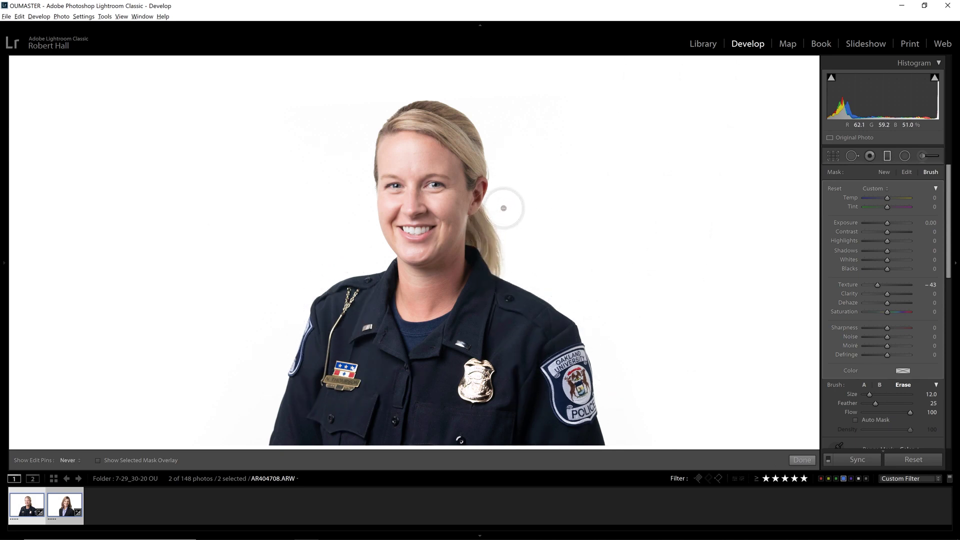
key(h)
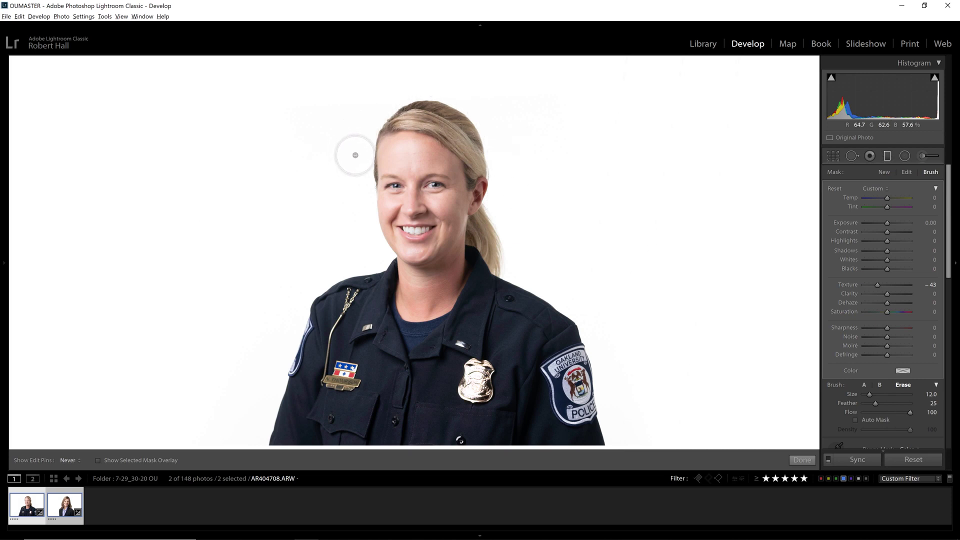
key(h)
key(k)
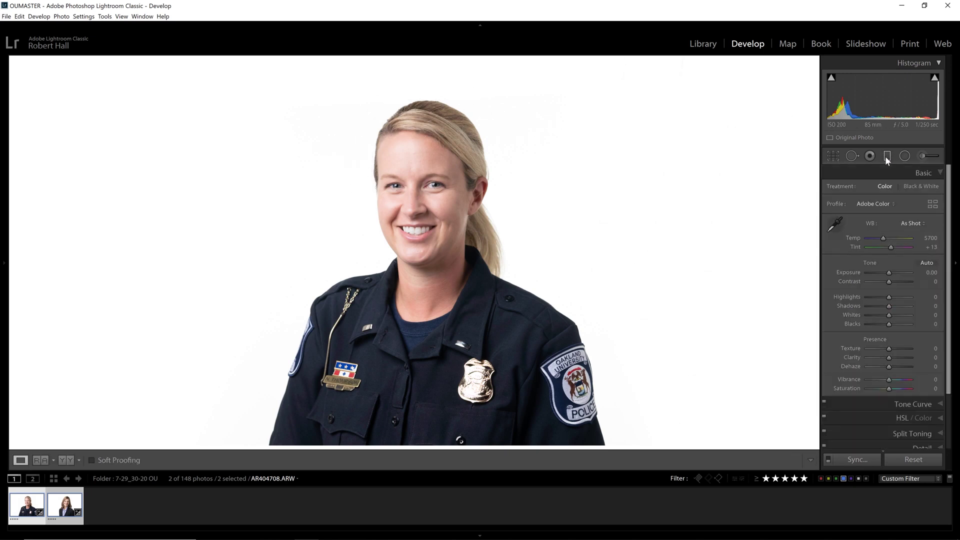